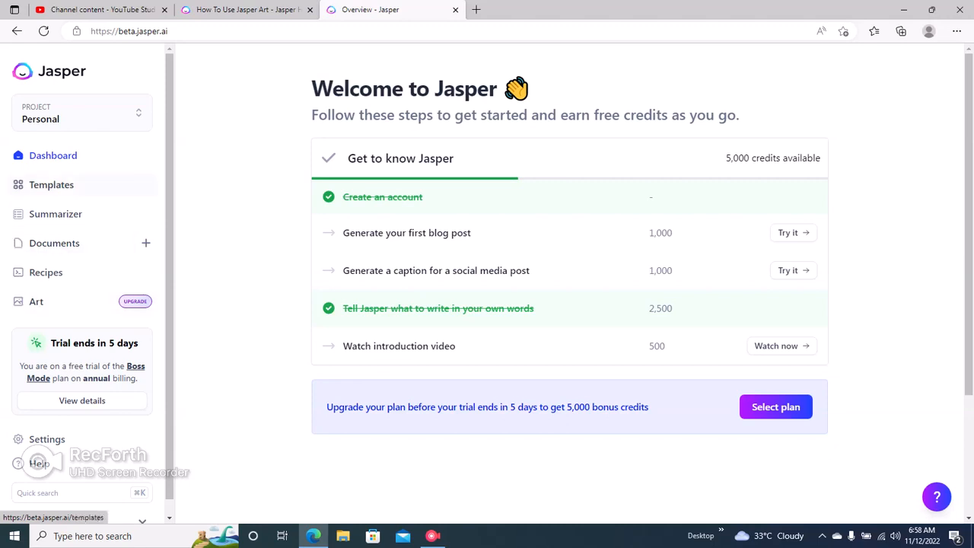
- Open the Video Script Hook and Introduction template from the template library
click(51, 184)
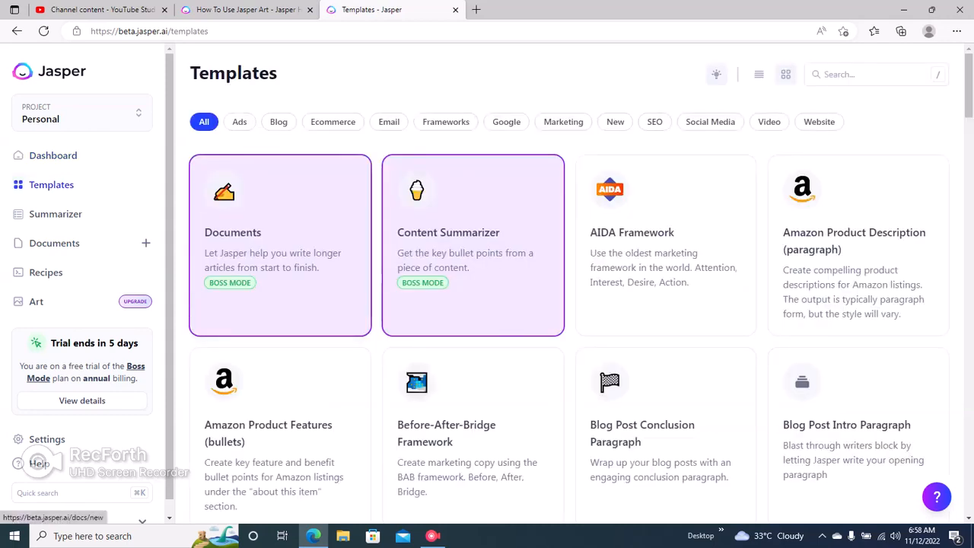
scroll(473, 243, down, 4)
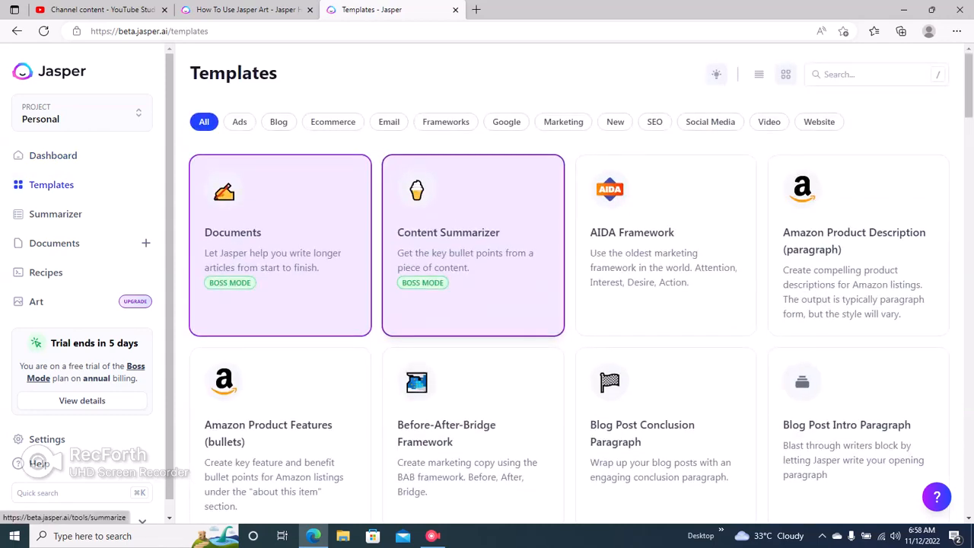
scroll(569, 285, down, 10)
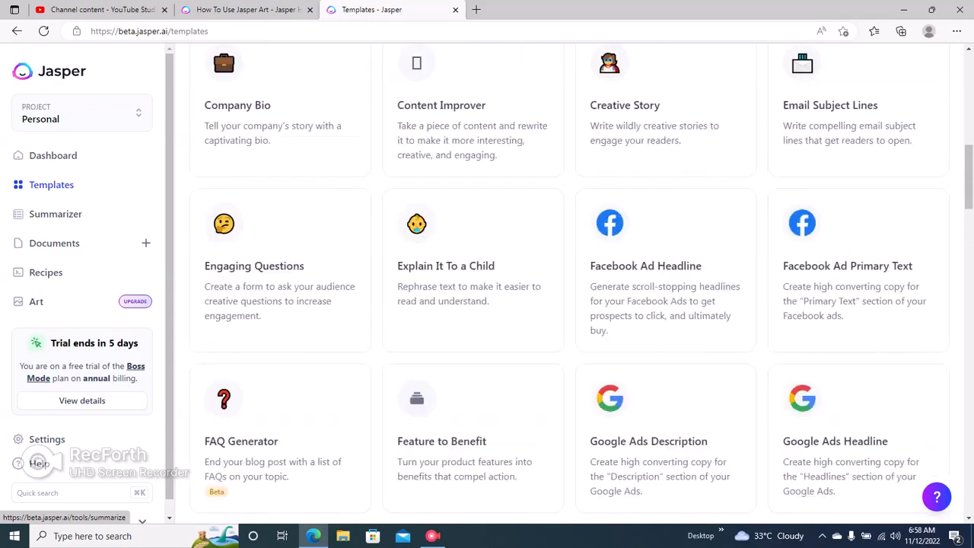
scroll(586, 282, down, 11)
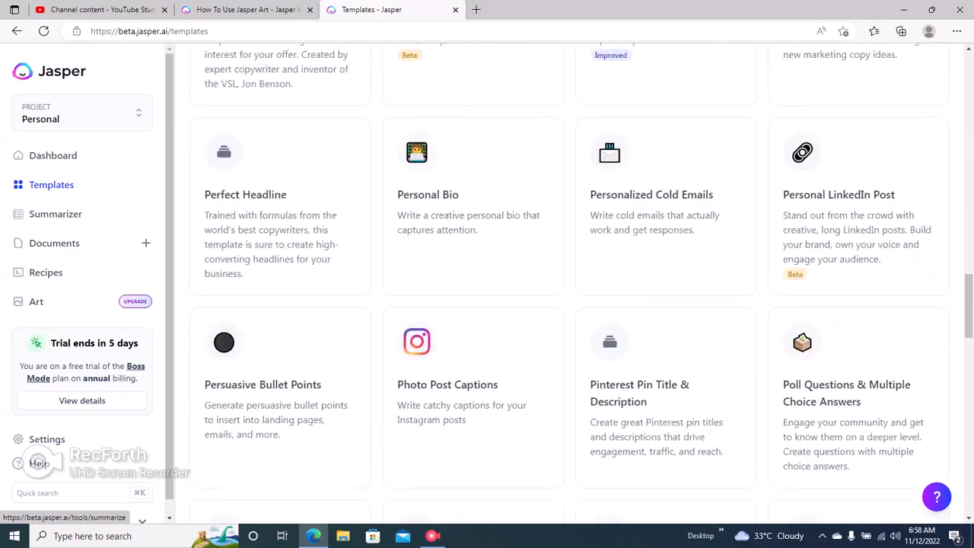
scroll(569, 285, down, 10)
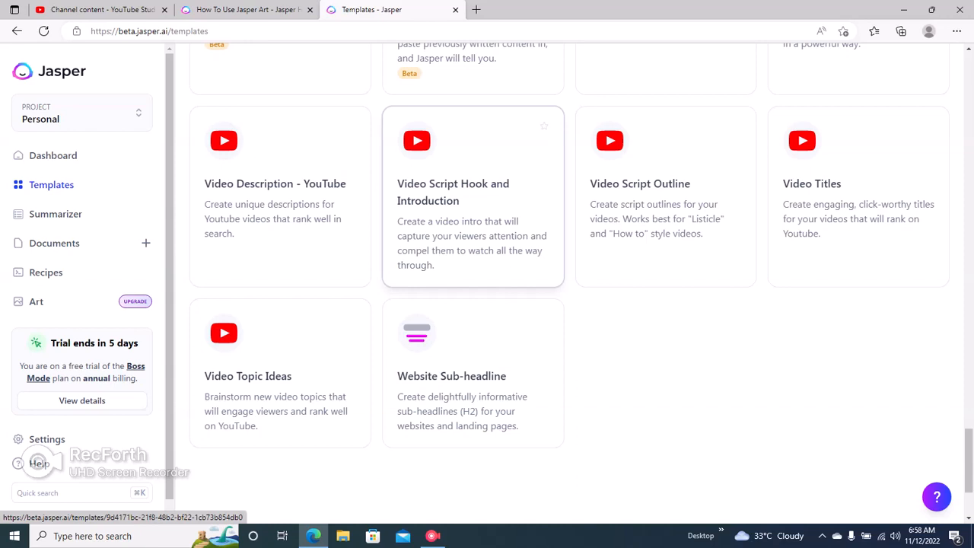
click(472, 197)
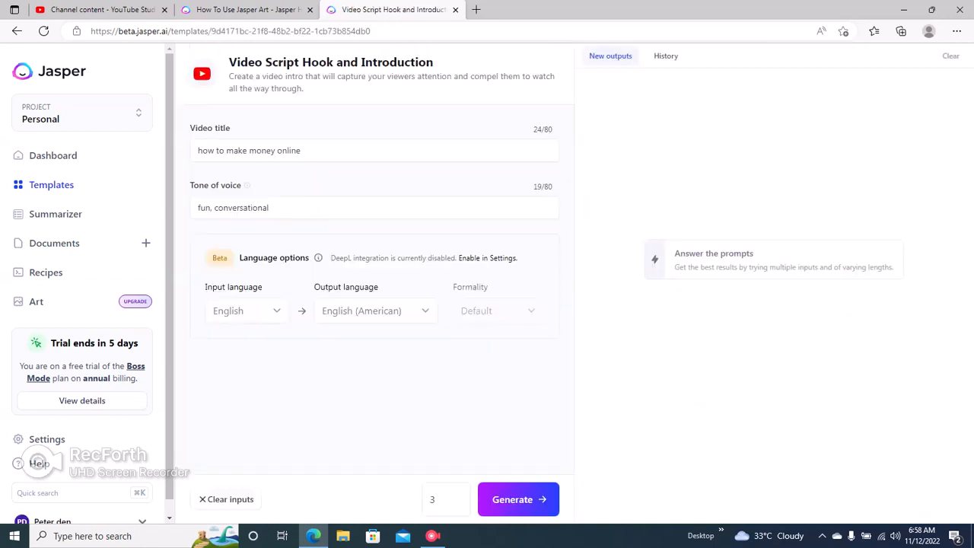
- Set the number of outputs to 1 and generate a hook and introduction from the existing video title and tone of voice
drag(198, 150, 303, 151)
click(304, 151)
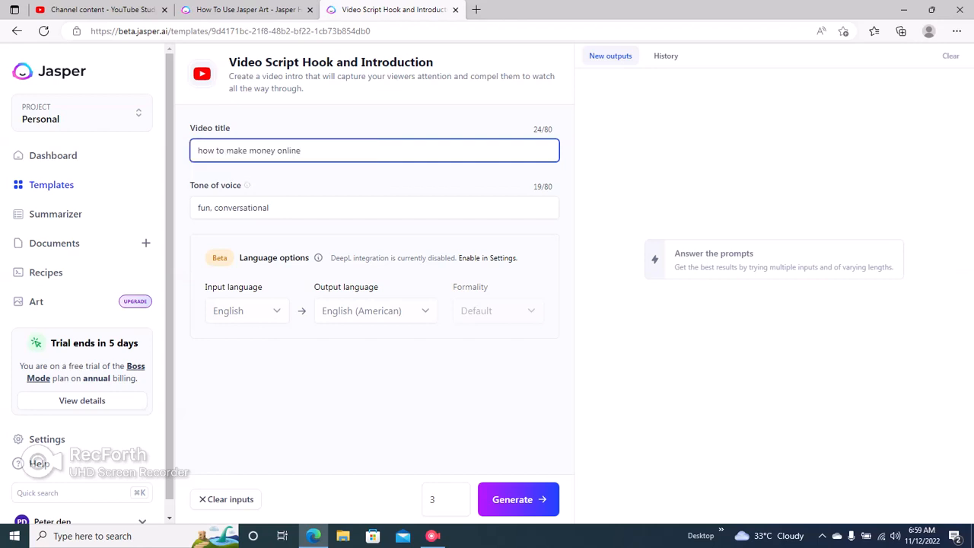
mouse_move(246, 186)
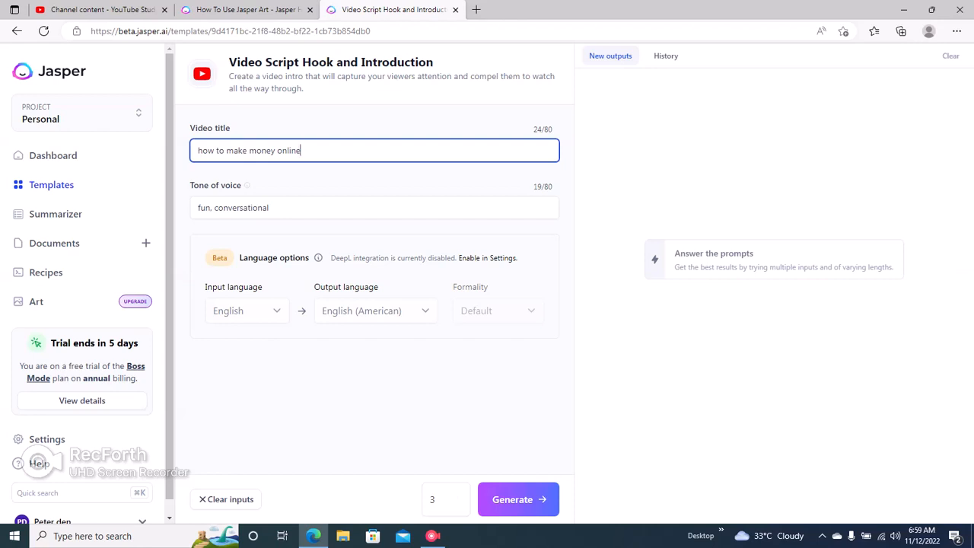
click(445, 499)
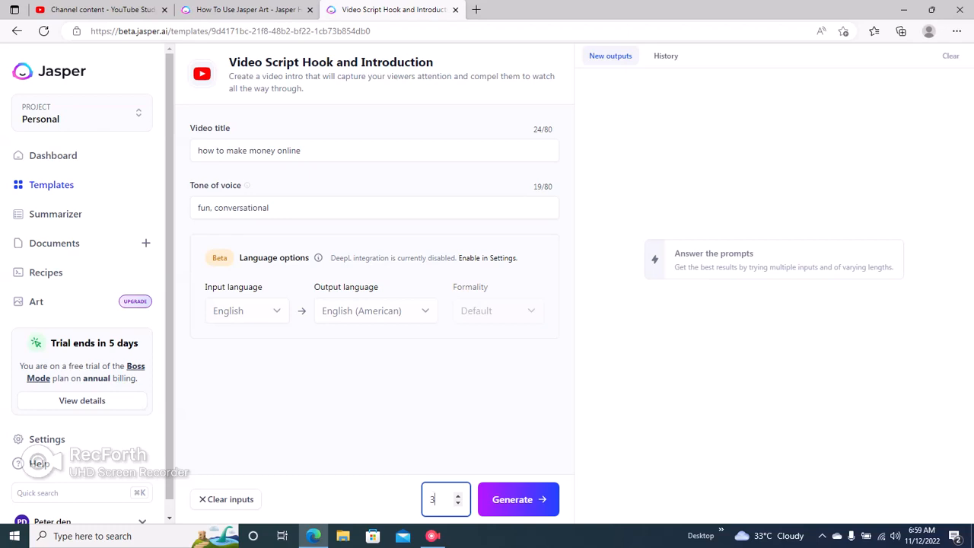
key(BackSpace)
text(1)
key(Return)
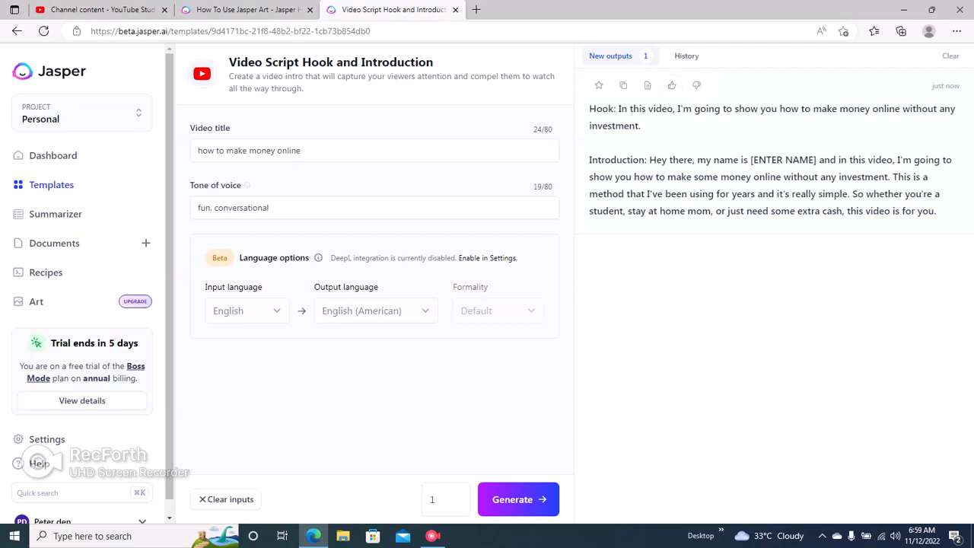
- Set the number of outputs to 3, generate more hooks and introductions, and review them
click(441, 500)
key(BackSpace)
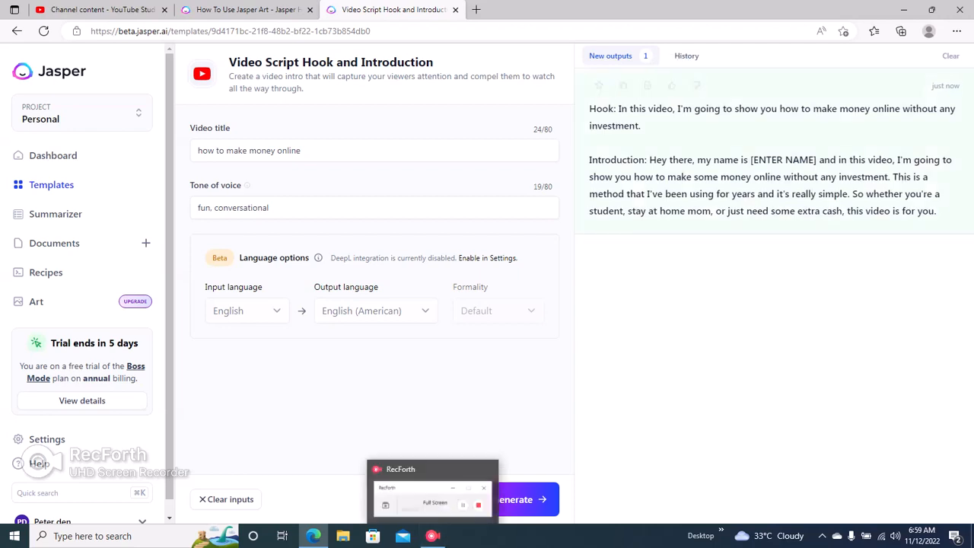
text(3)
click(517, 499)
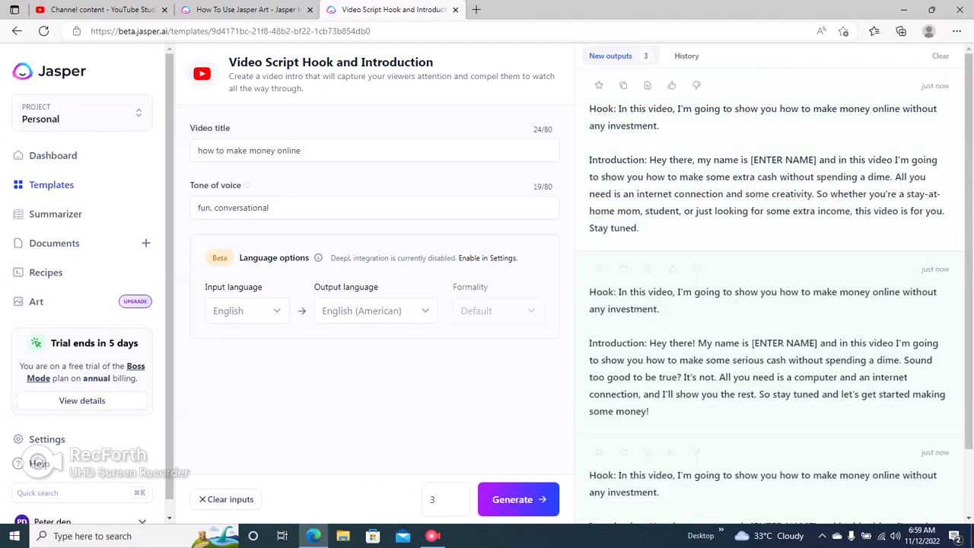
scroll(769, 297, down, 1)
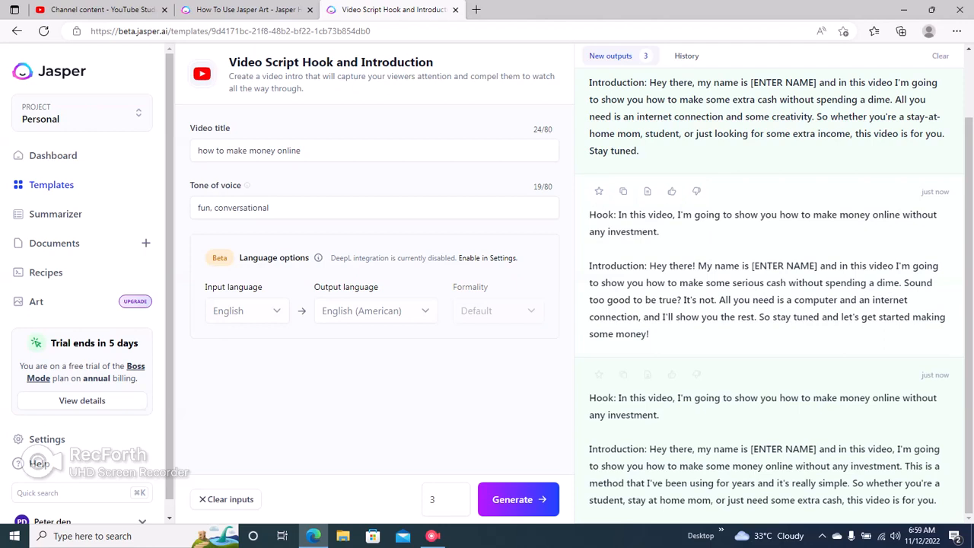
scroll(768, 289, up, 1)
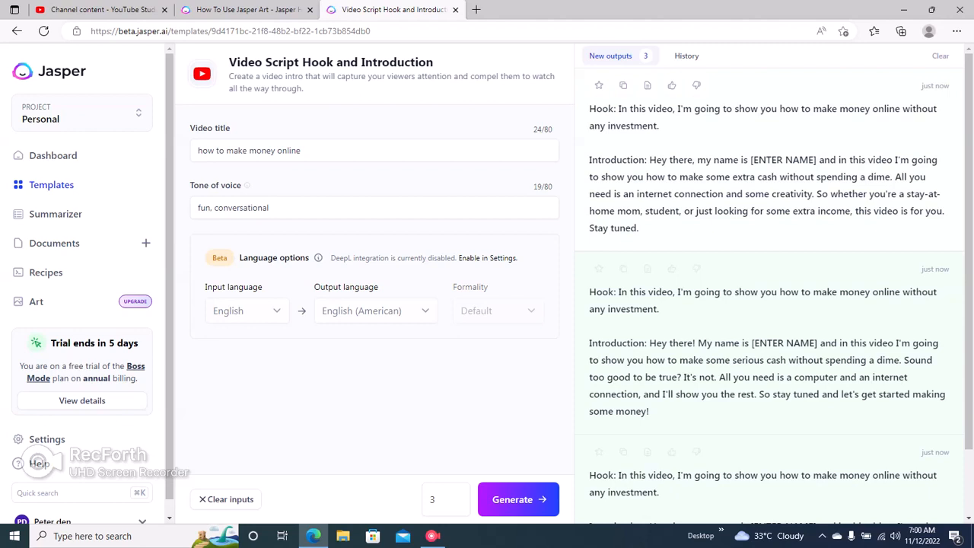
scroll(769, 289, down, 1)
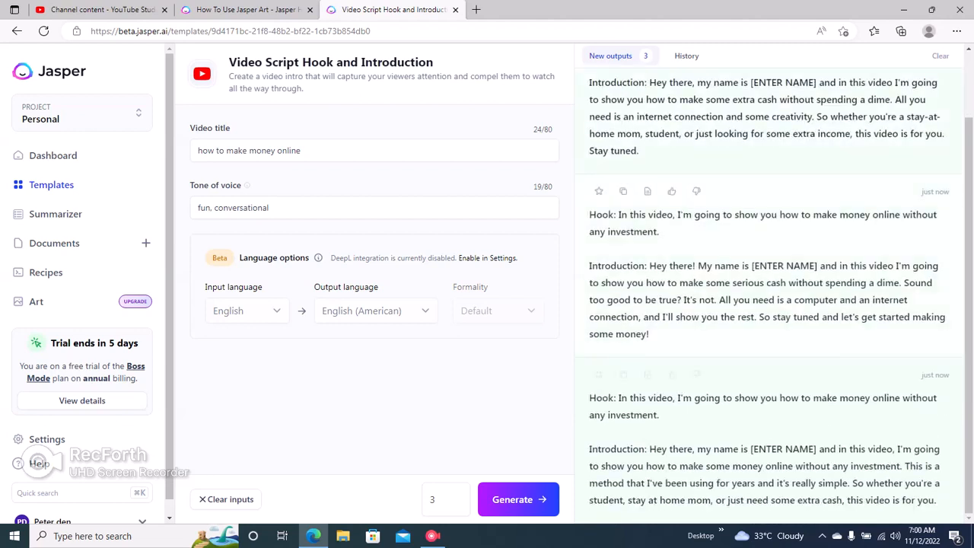
scroll(623, 380, up, 1)
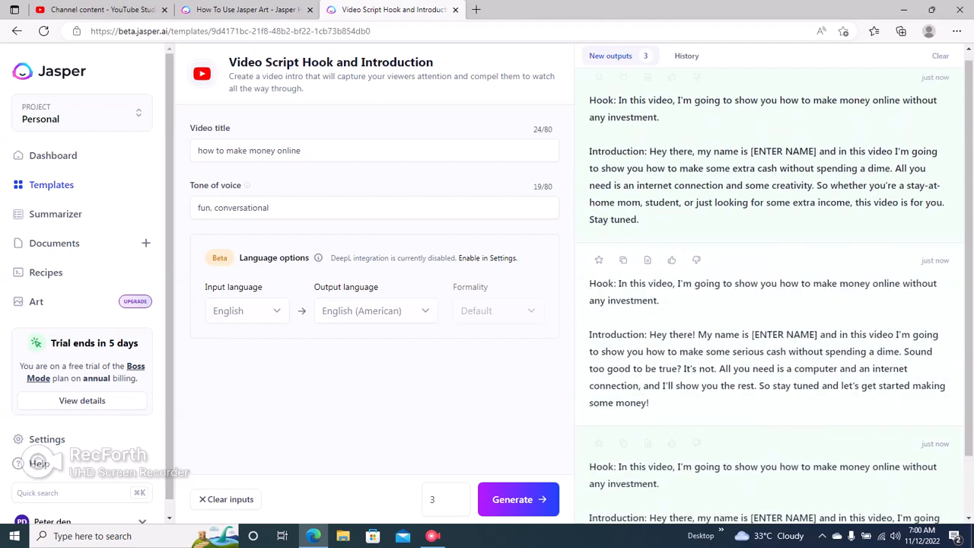
- Change the tone of voice to "witty" and the video title to "how to make money online fast", and generate new outputs
drag(269, 208, 197, 208)
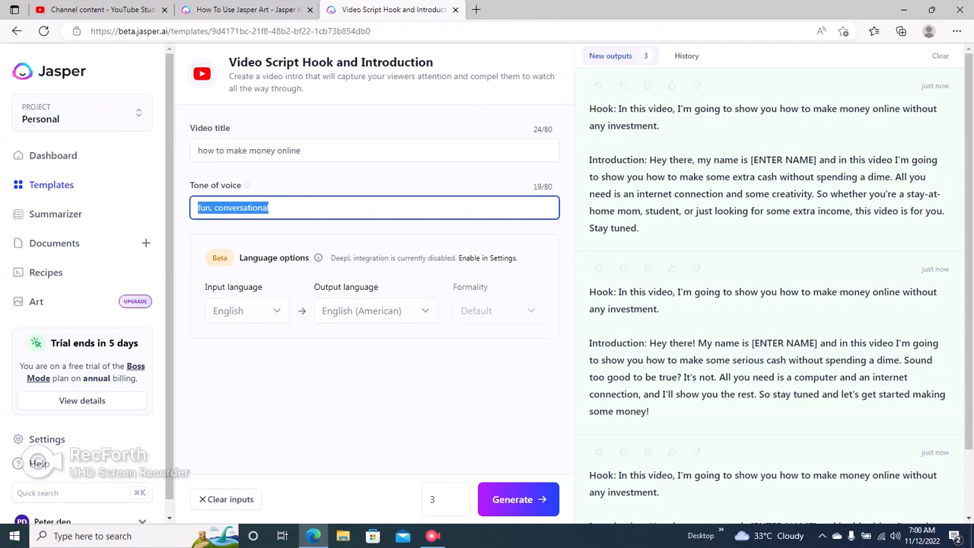
key(BackSpace)
text(witty)
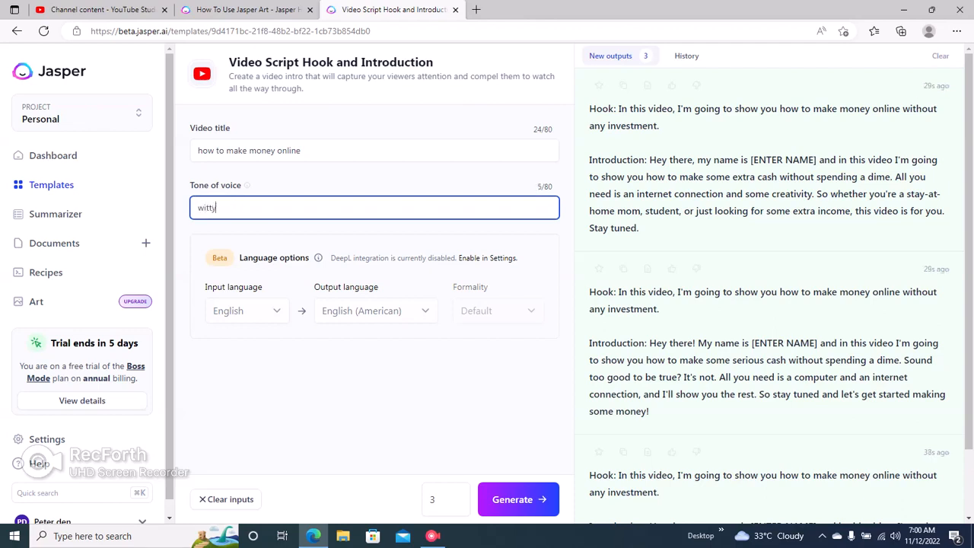
click(303, 151)
text(fa)
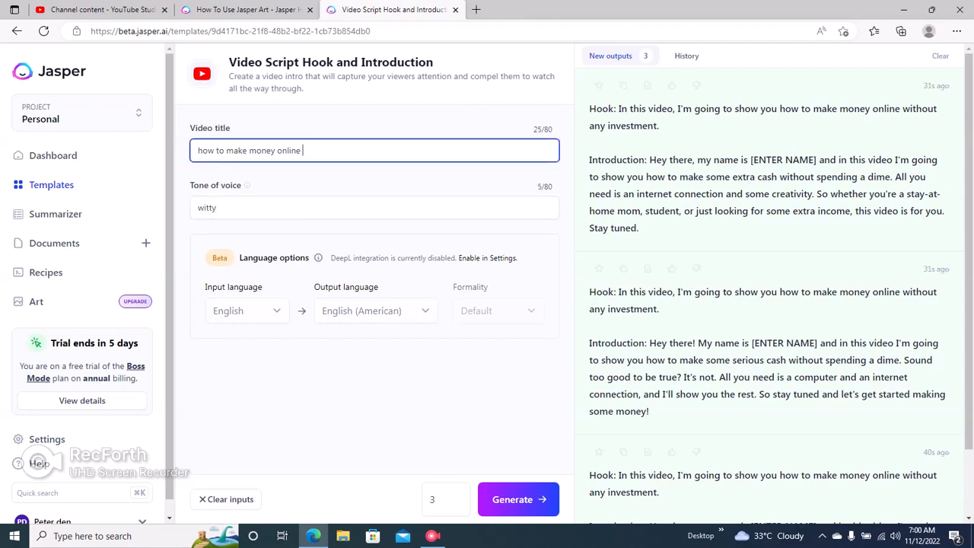
text(st)
click(517, 499)
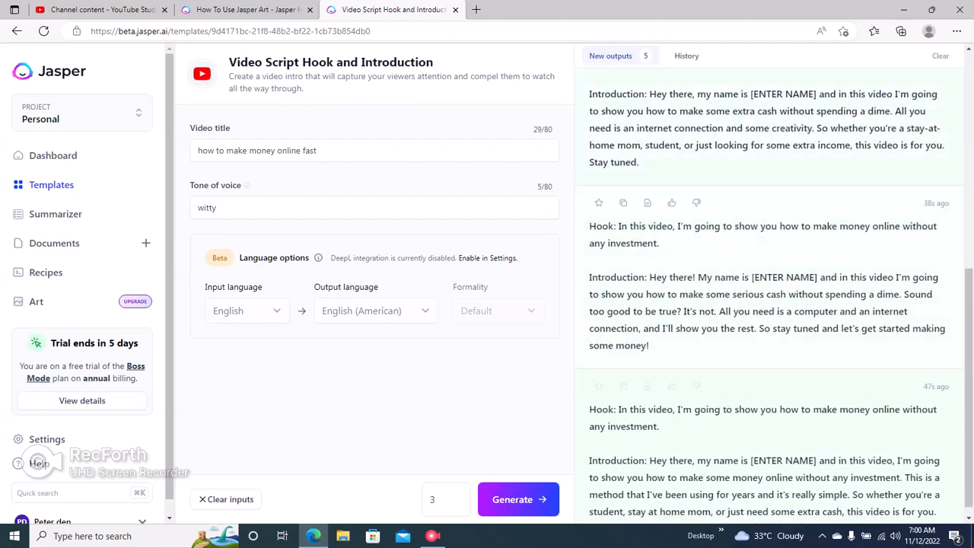
- Open the newest output, about the top 3 tips for making money online fast, as a document in Docs
scroll(769, 289, down, 1)
scroll(768, 289, up, 5)
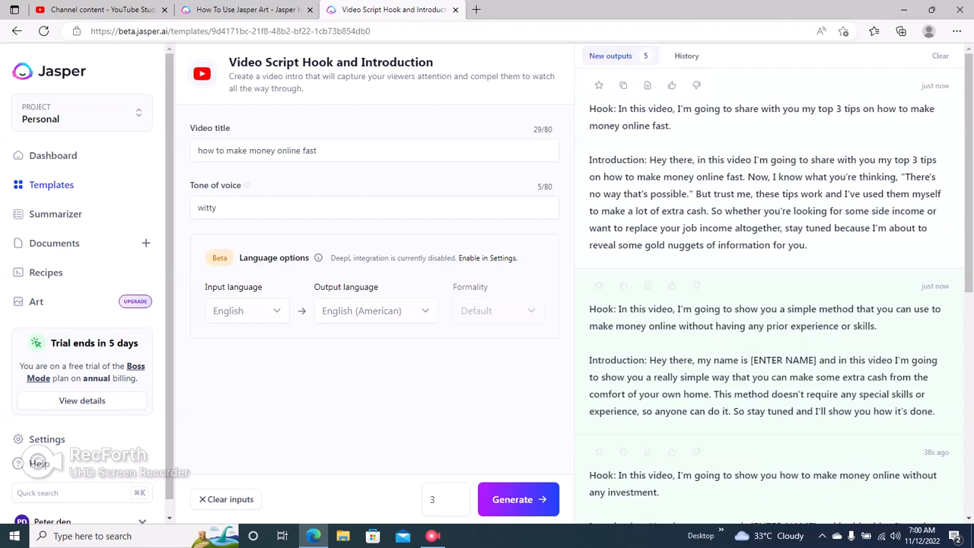
click(675, 109)
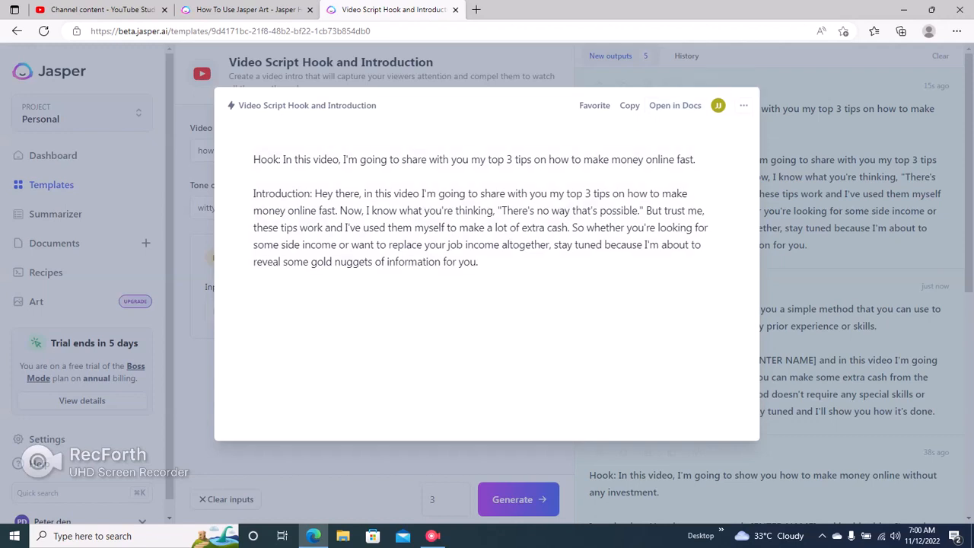
click(743, 105)
click(254, 177)
click(674, 105)
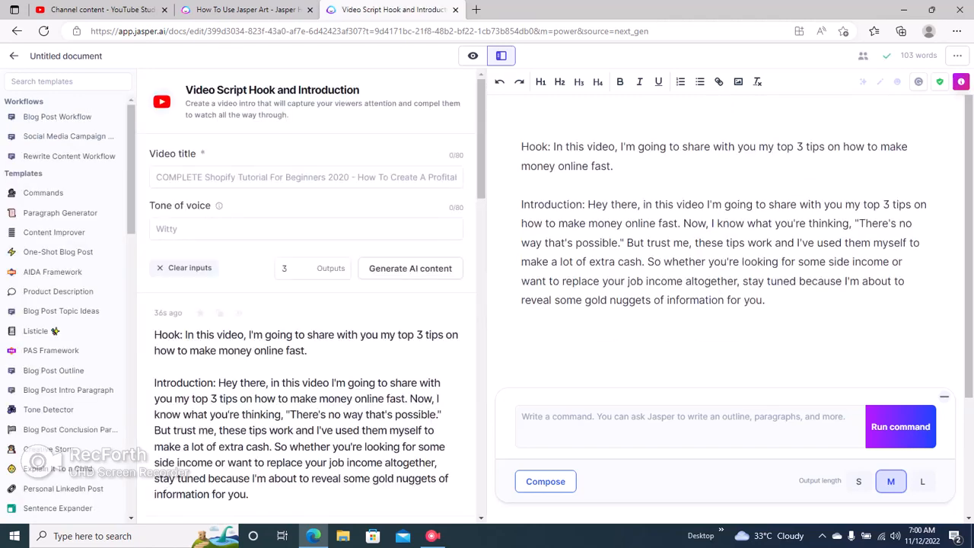
- Switch the document editor to the view with the content description, tone of voice and keywords fields
scroll(312, 289, down, 4)
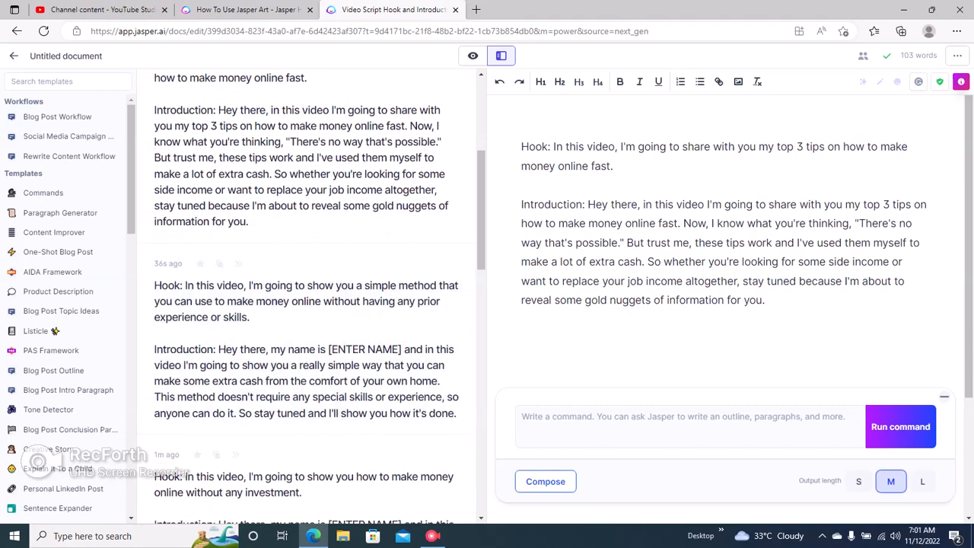
scroll(312, 289, up, 4)
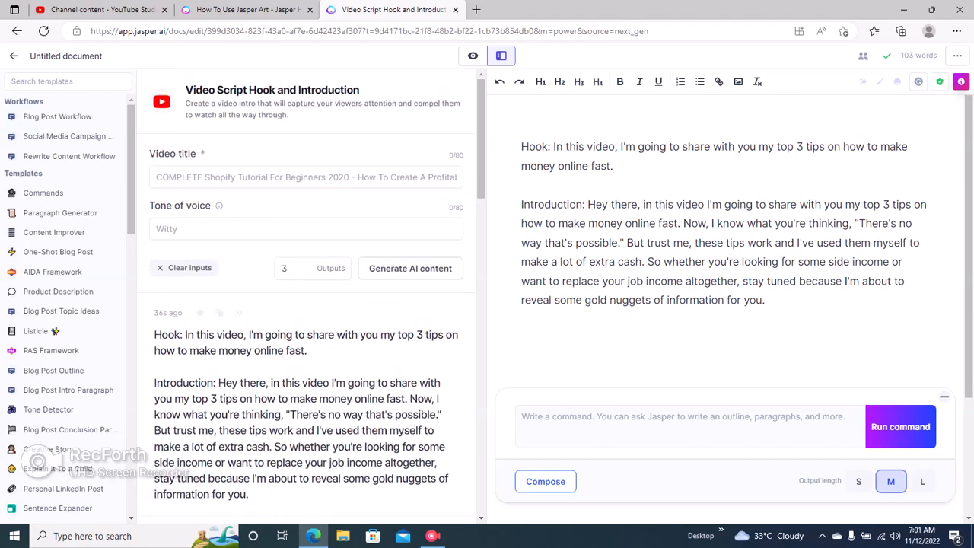
click(473, 55)
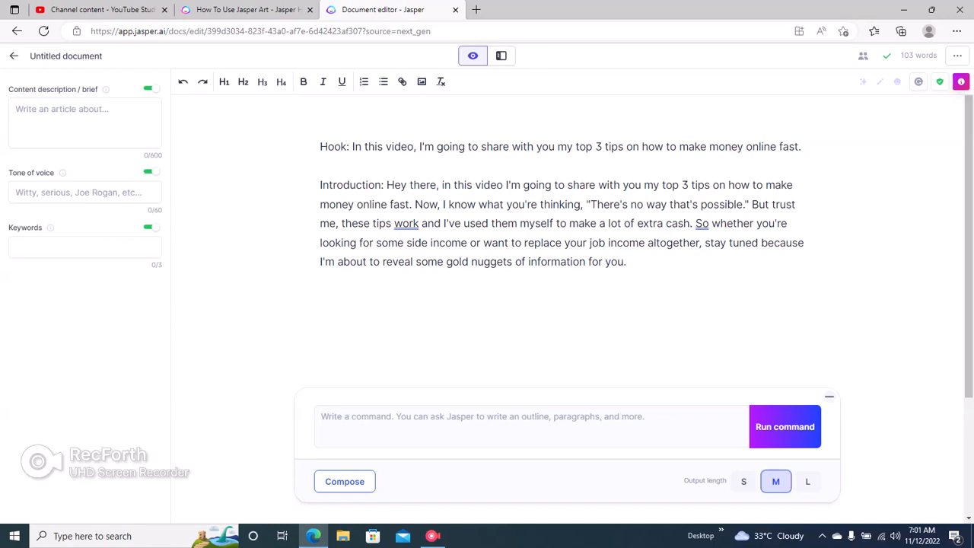
drag(8, 89, 23, 109)
drag(8, 173, 55, 173)
drag(8, 227, 42, 227)
- Enter "write a youtube video script on how to make money online FAST" as the content description, followed by a blank line
click(84, 122)
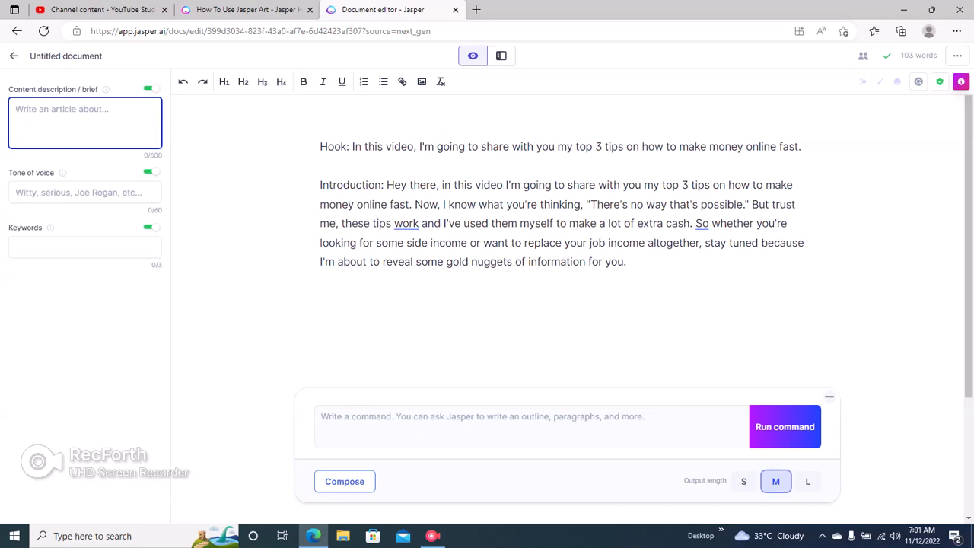
text(write a youtube video script o)
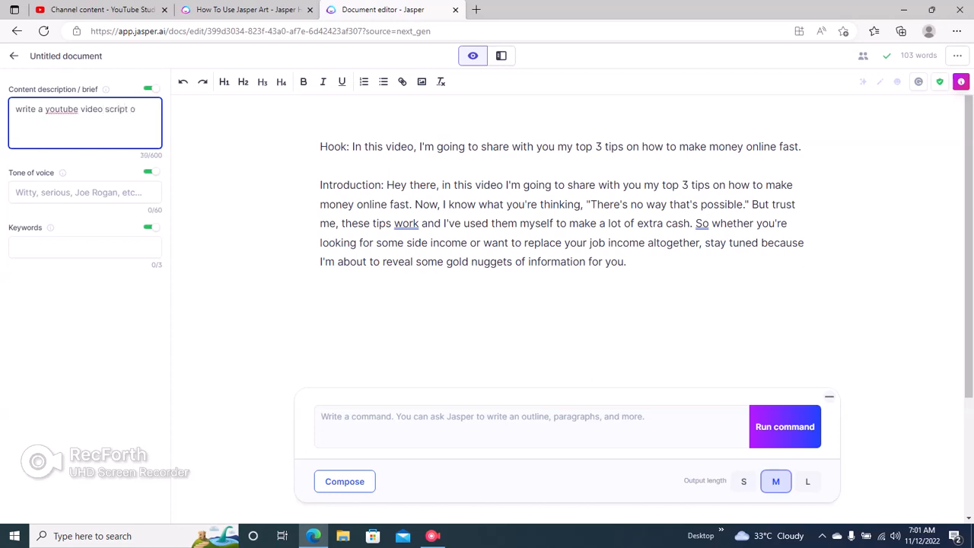
text(n how to make money online FAST)
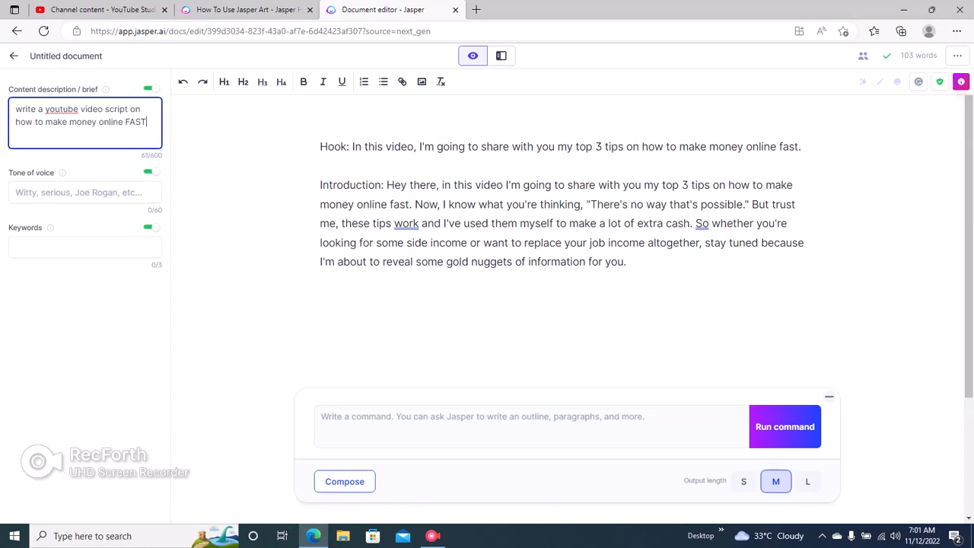
key(Return)
key(Return)
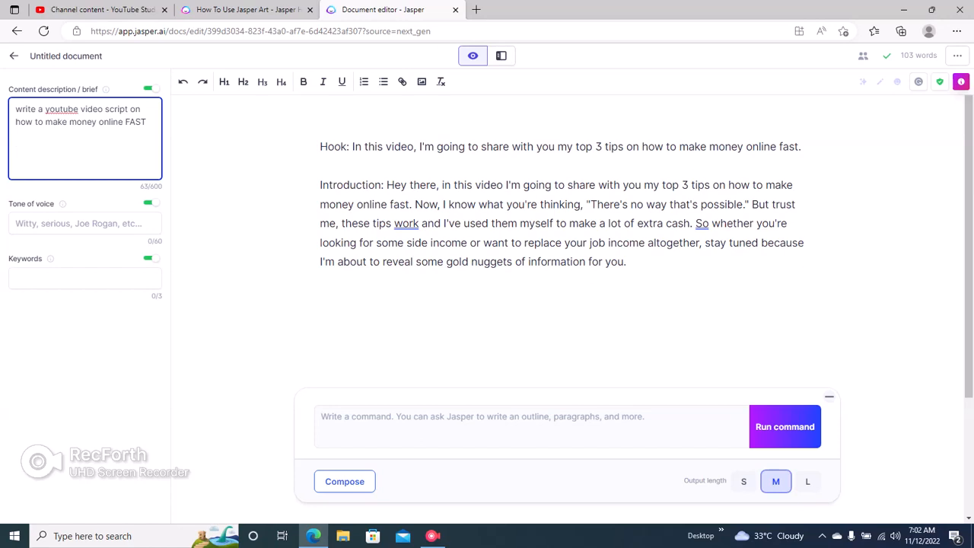
- Add the points "1 Affiliate Marketing", "2 Amazon KDP" and "3 Freelancing" to the content description, separated by blank lines
text(1 Affiliate Marketing)
key(Return)
key(Return)
text(2)
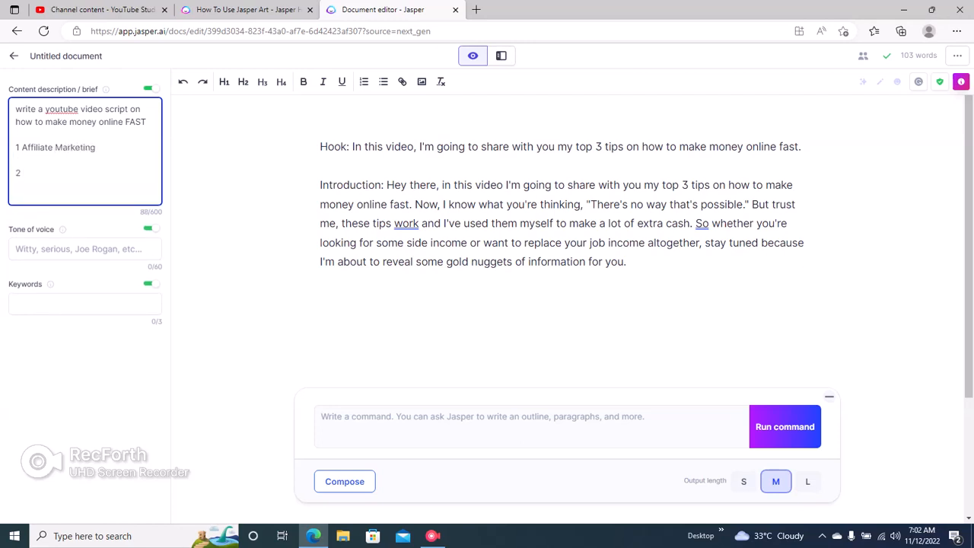
text( Amazon KDP)
key(Return)
key(Return)
text(3 Free)
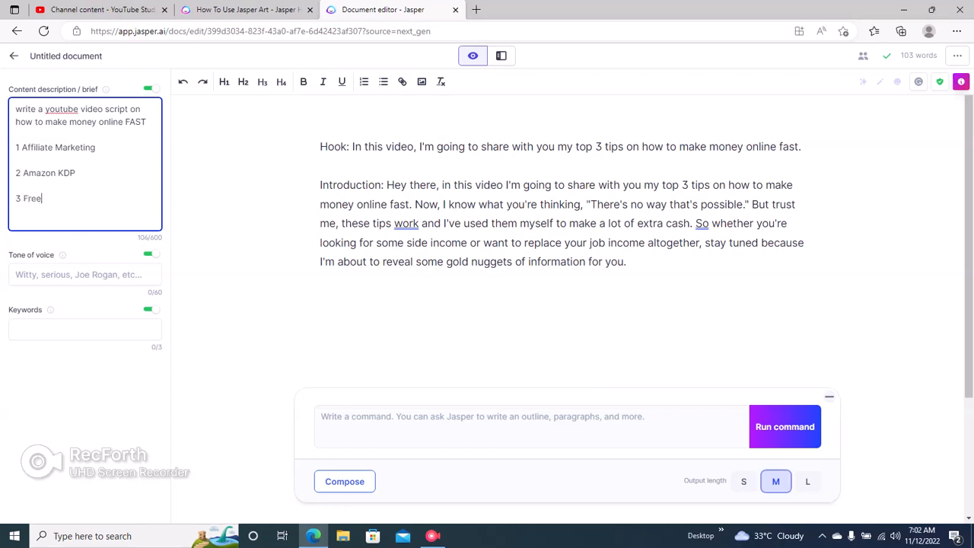
text(lancing)
- Add "(explain with examples)" after Affiliate Marketing and an "OUTRO" line at the end of the content description
click(97, 148)
text((explain with )
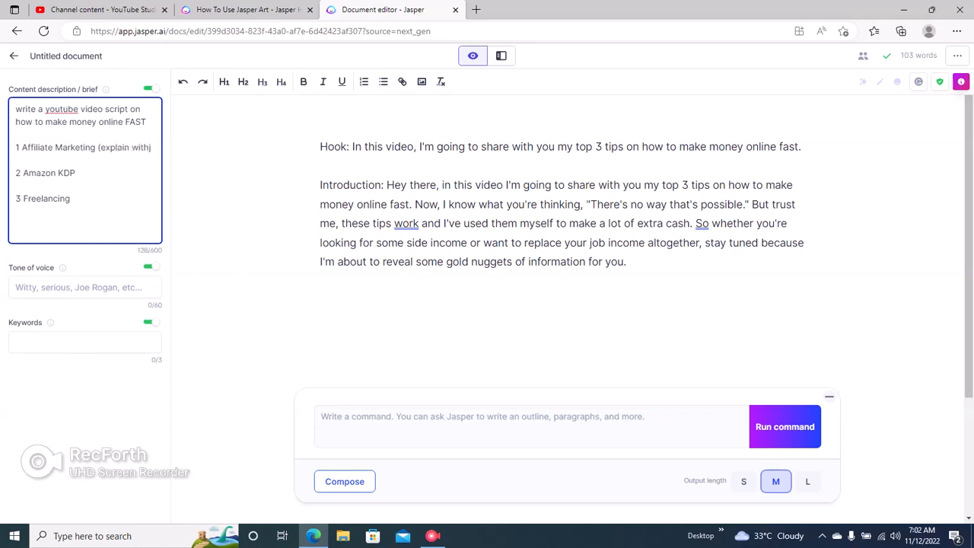
text(exa)
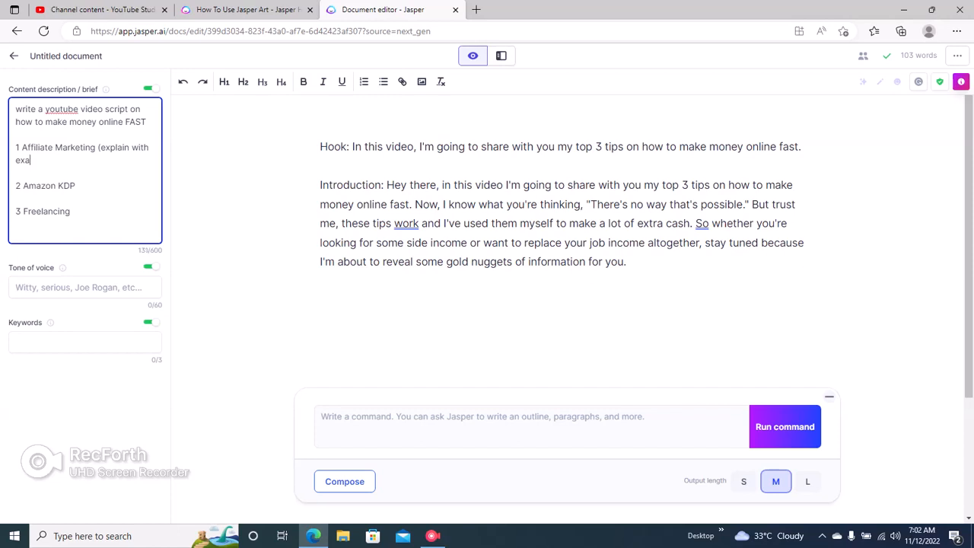
text(mples))
key(Return)
key(Return)
text(OUTRO)
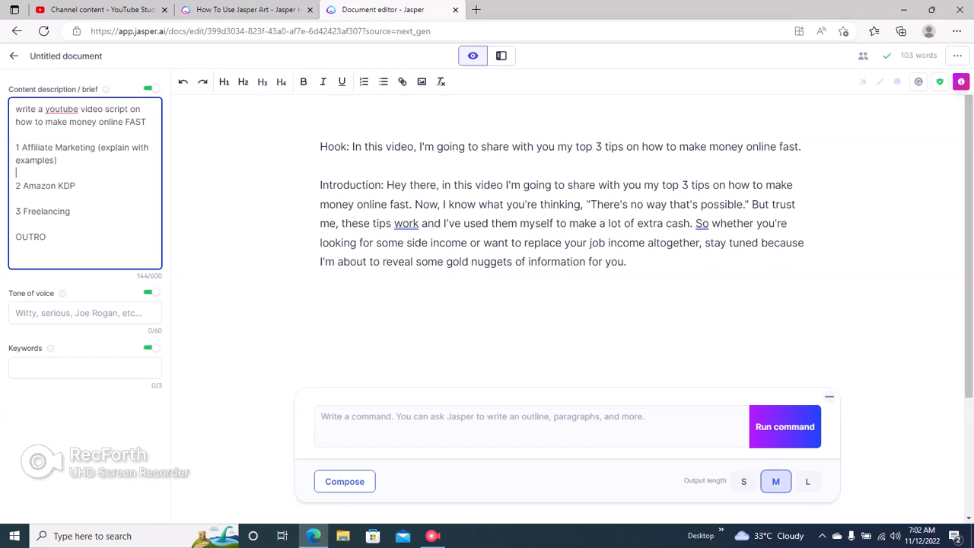
drag(15, 147, 70, 211)
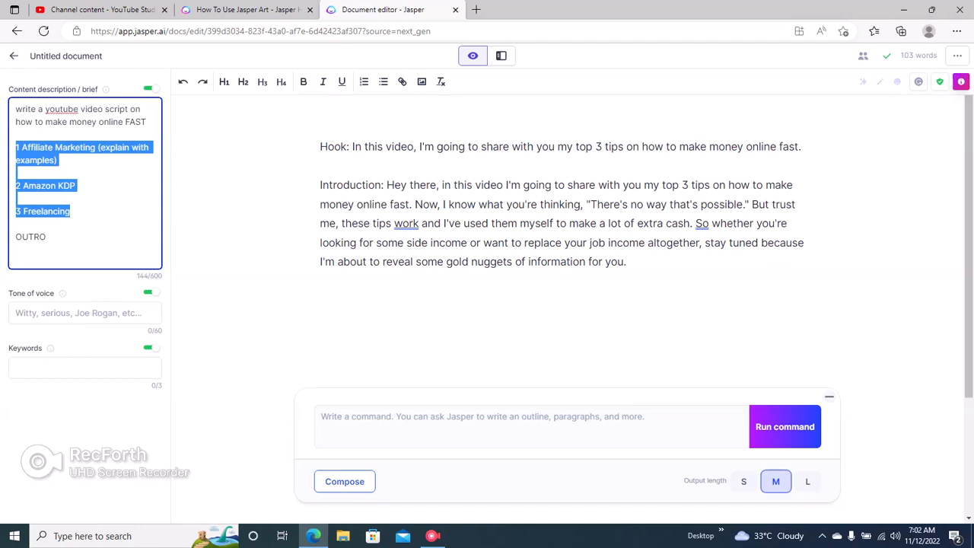
click(71, 211)
drag(15, 147, 71, 211)
click(17, 223)
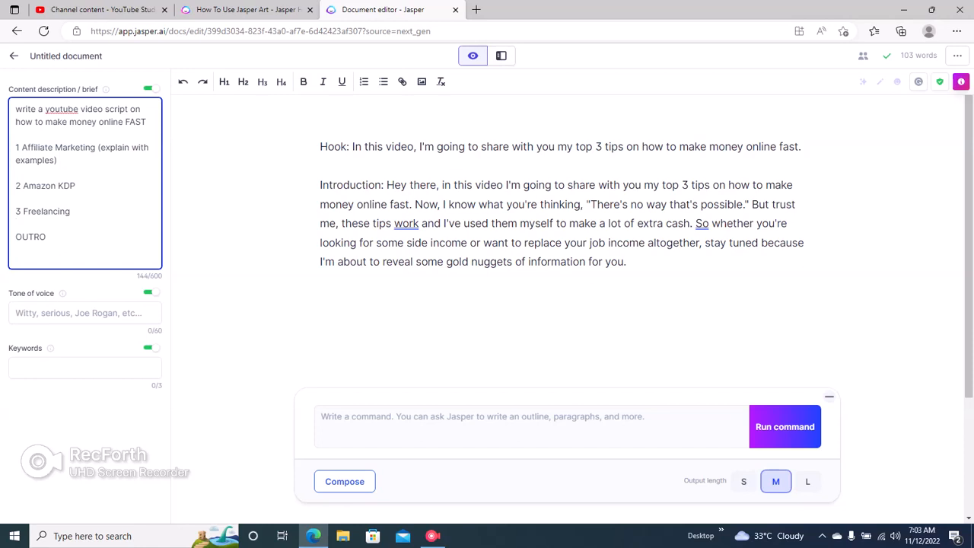
- Set the tone of voice to "fun, conversational" and add the keyword "MAKE MONEY ON;LINE"
drag(8, 294, 54, 294)
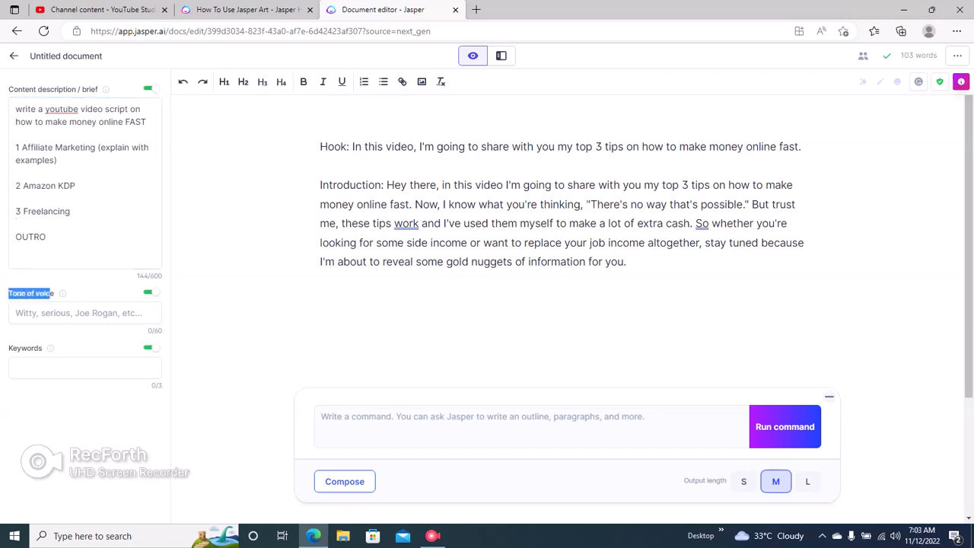
click(70, 312)
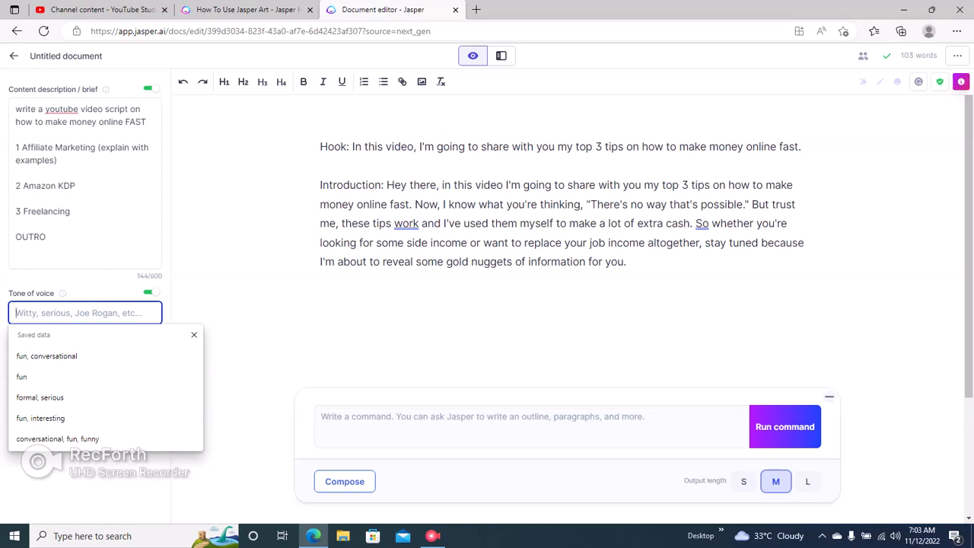
click(46, 355)
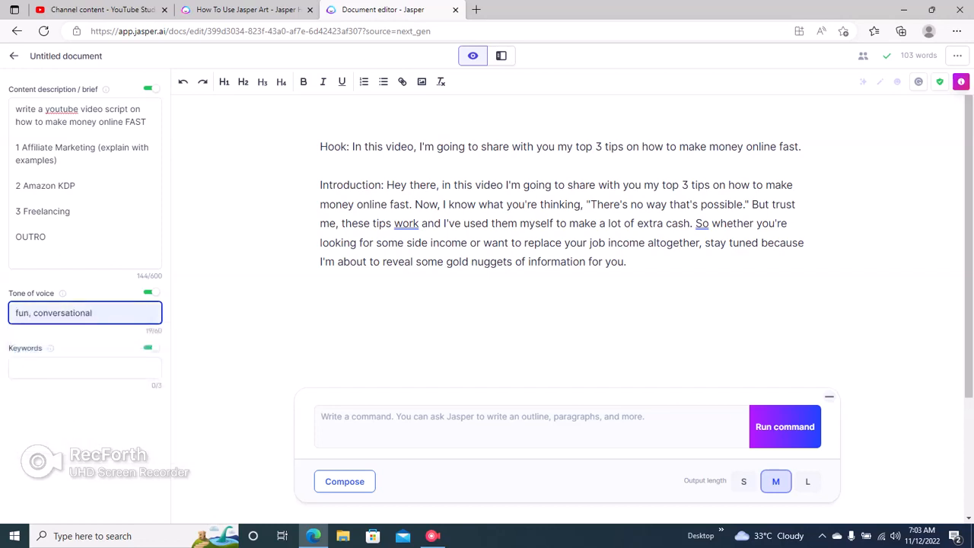
click(68, 367)
text(MAKE MONEY ON;LINE)
key(Return)
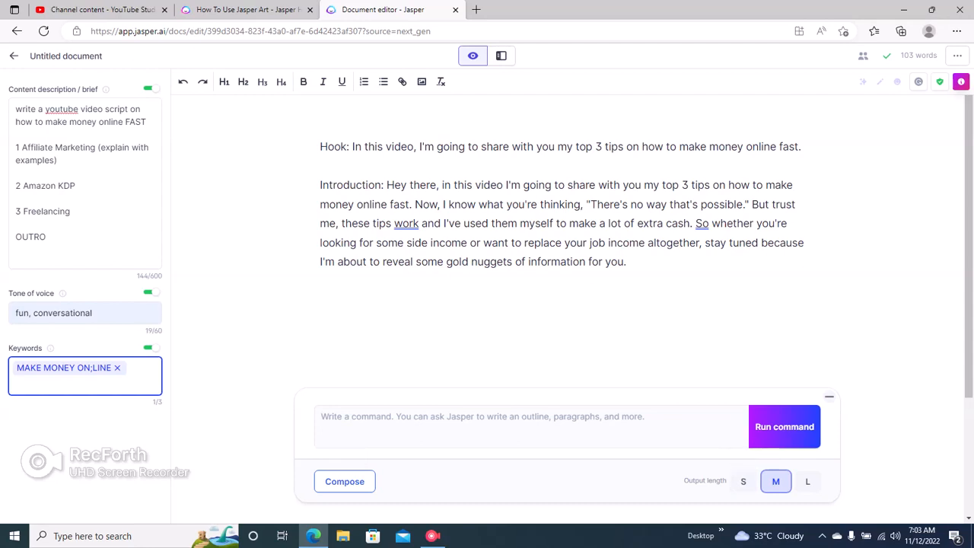
- Set the output length for the generated text to L (Longer)
drag(683, 481, 726, 480)
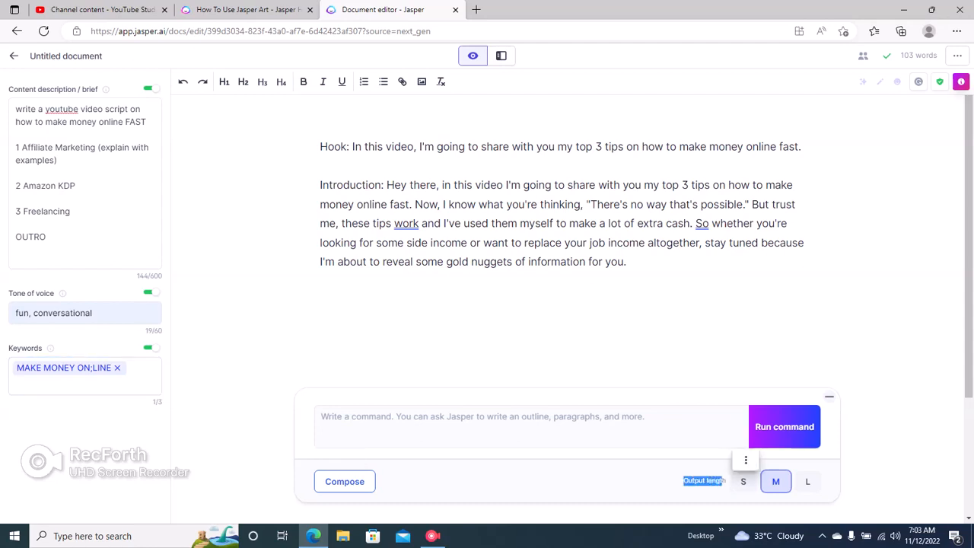
click(807, 481)
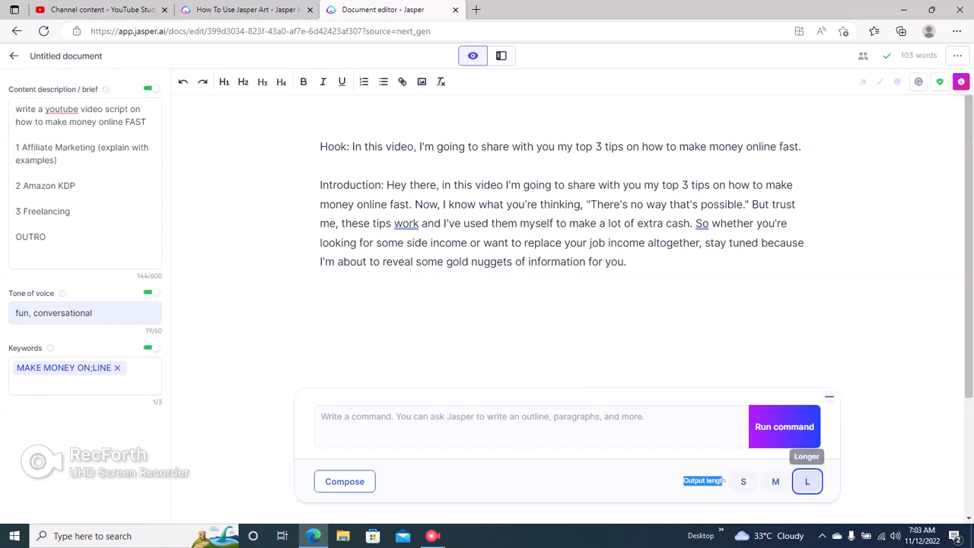
click(626, 262)
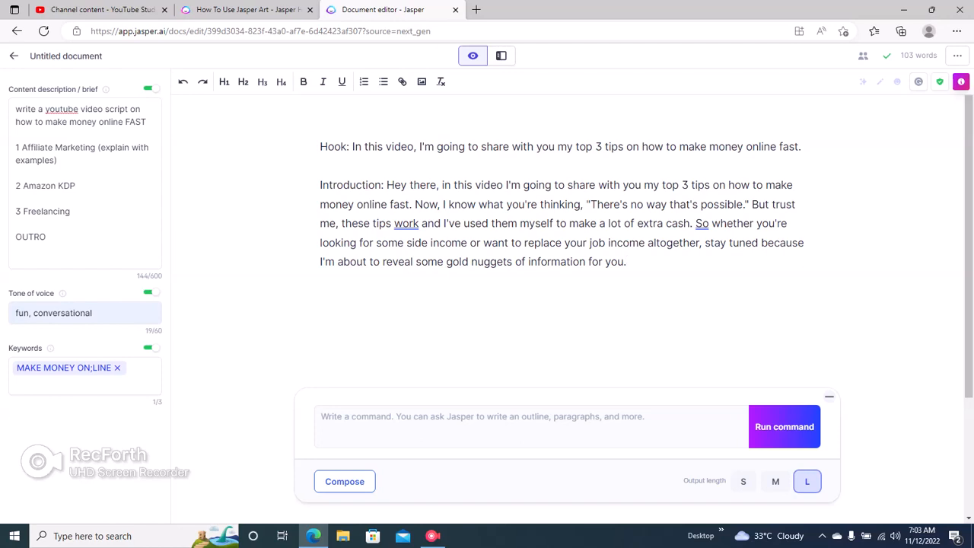
drag(15, 109, 61, 239)
click(61, 239)
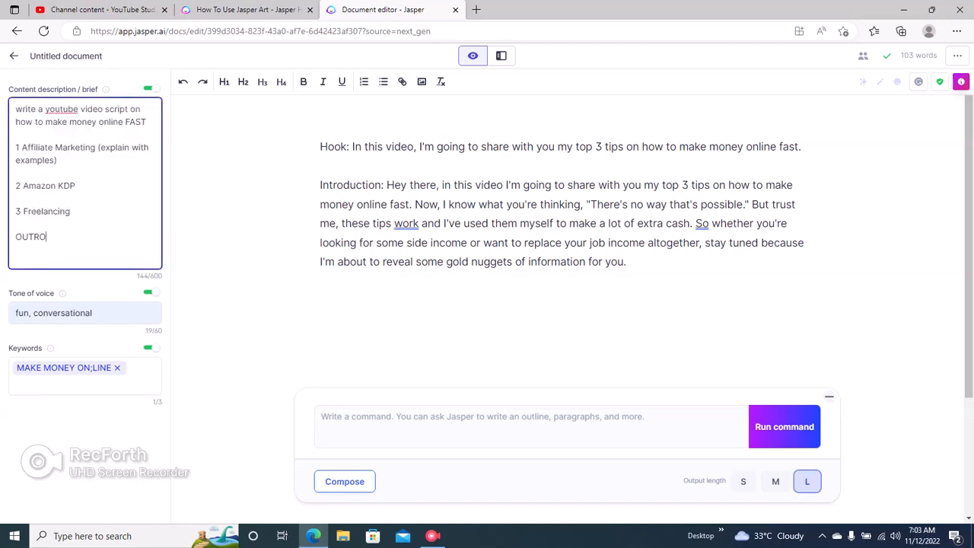
drag(683, 480, 729, 480)
- Write the notes "CTRL + J" and "COMMAND + J" on separate lines below the introduction
click(627, 262)
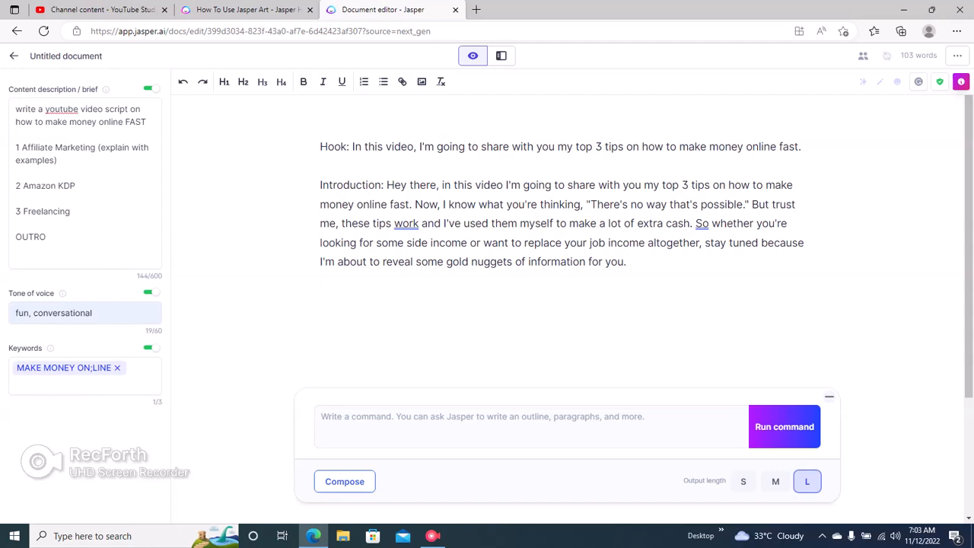
text(ctr)
key(BackSpace)
key(BackSpace)
key(BackSpace)
text(CTRL)
text( + J )
text(COMMAND)
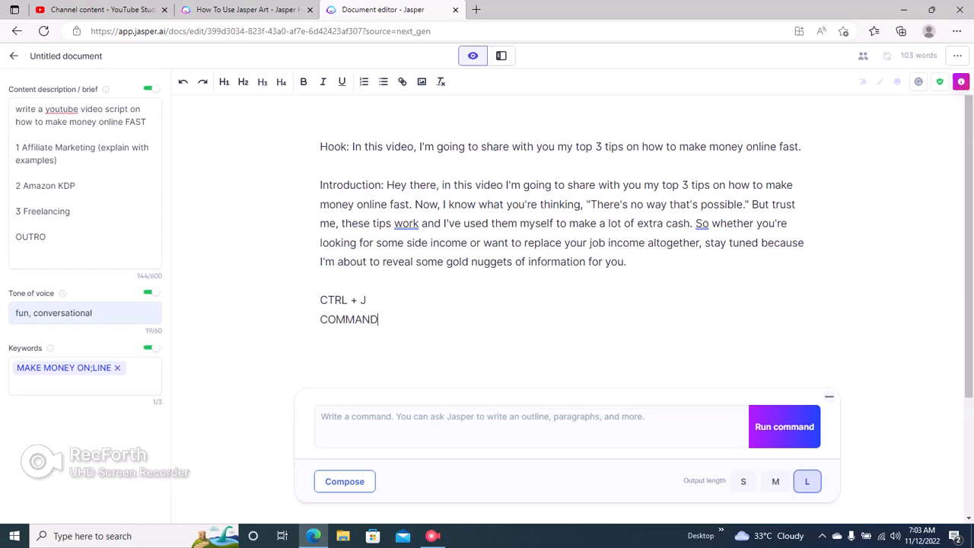
text( + J)
drag(320, 300, 398, 319)
click(398, 319)
- Add the note "KEEP WRITING" and delete all the shortcut notes below the introduction
key(Return)
text(KEEP WRITING)
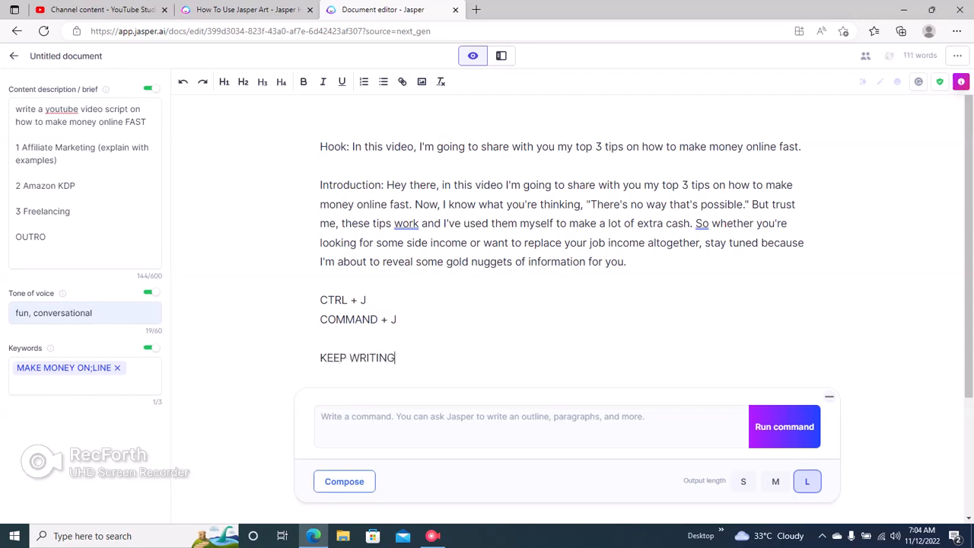
key(ctrl+shift+End)
key(BackSpace)
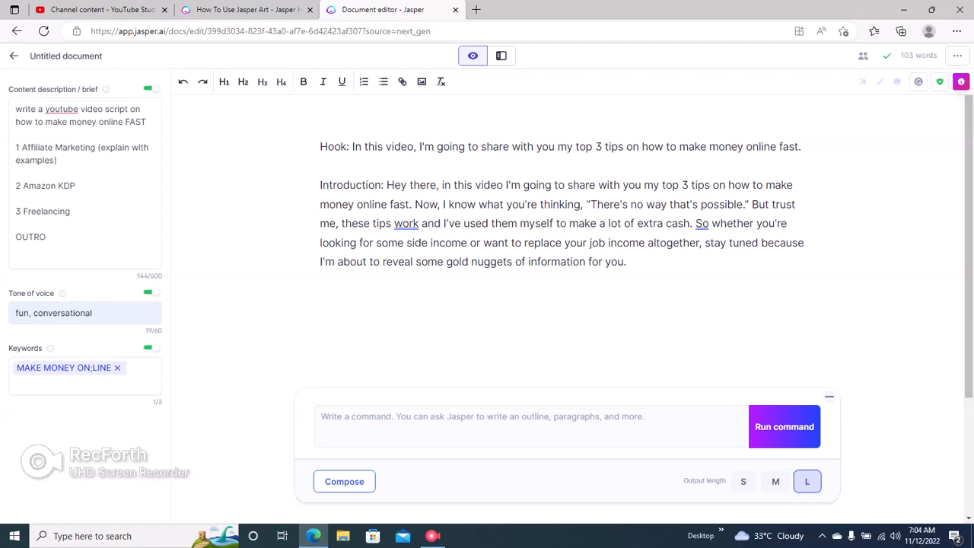
- Have Jasper continue the script after the introduction and compare its affiliate marketing example with the brief's request for examples
key(ctrl+j)
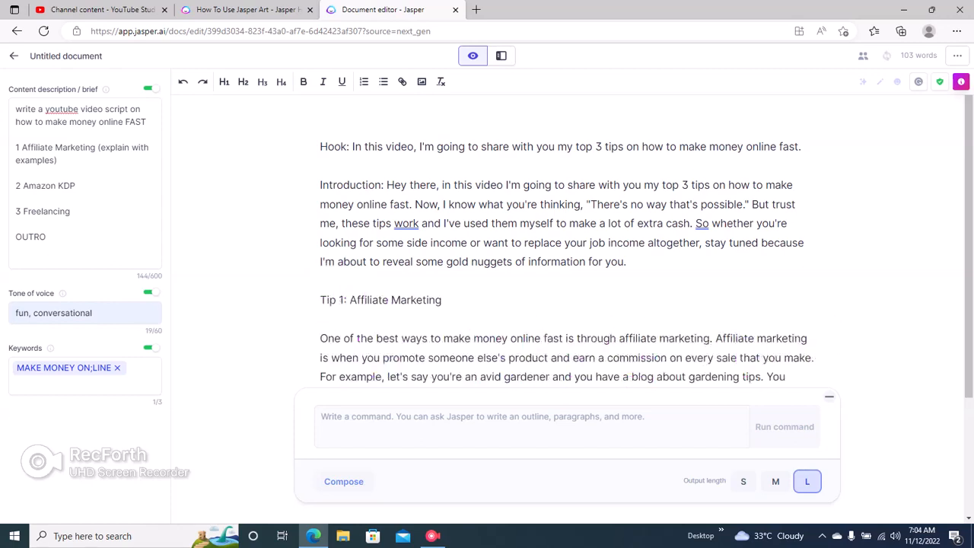
drag(319, 308, 382, 308)
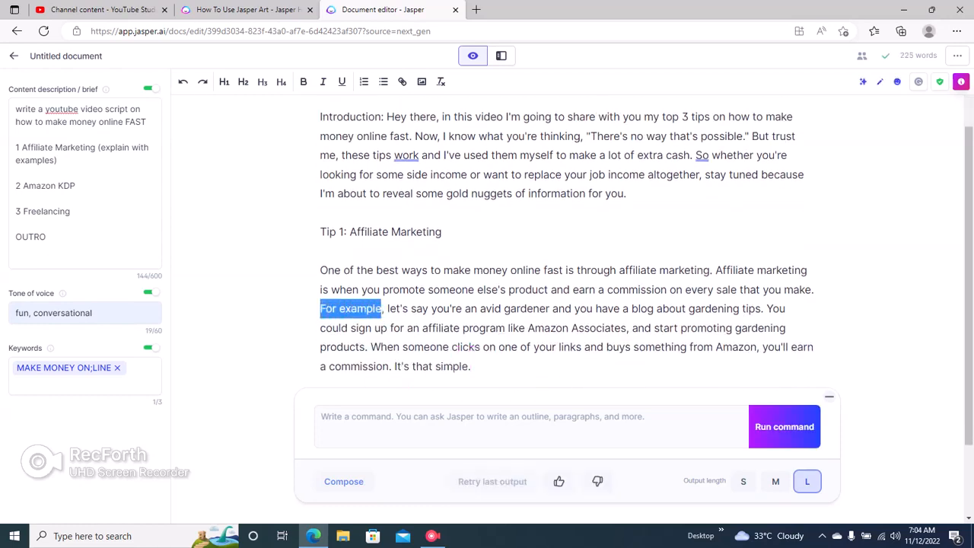
drag(100, 148, 58, 161)
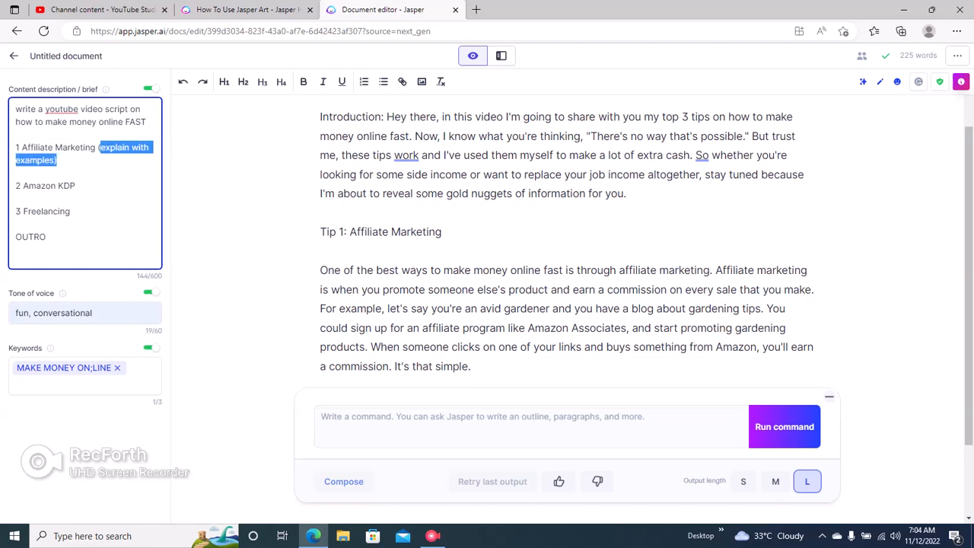
click(538, 289)
scroll(538, 290, down, 2)
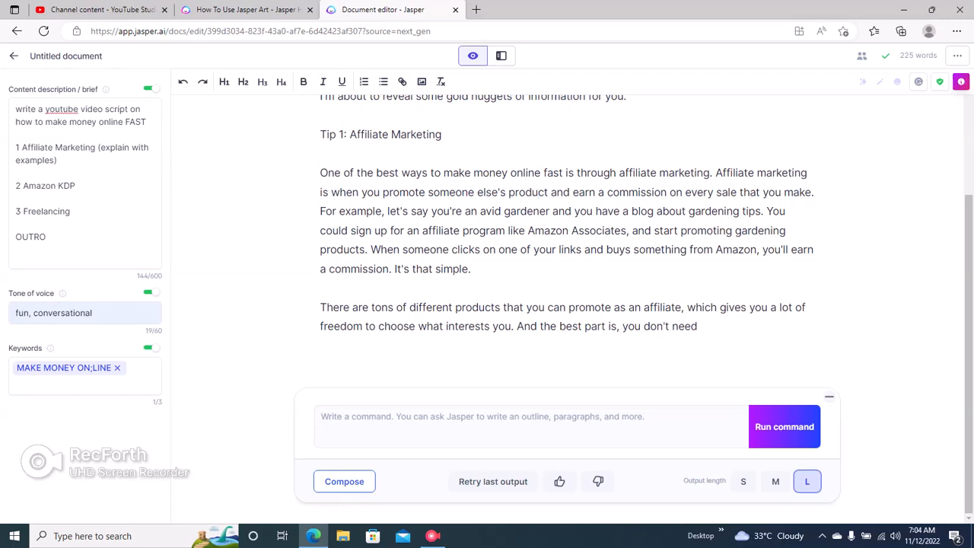
- Keep composing from the end of the script until the Amazon KDP, Freelancing and Conclusion sections are written
click(344, 481)
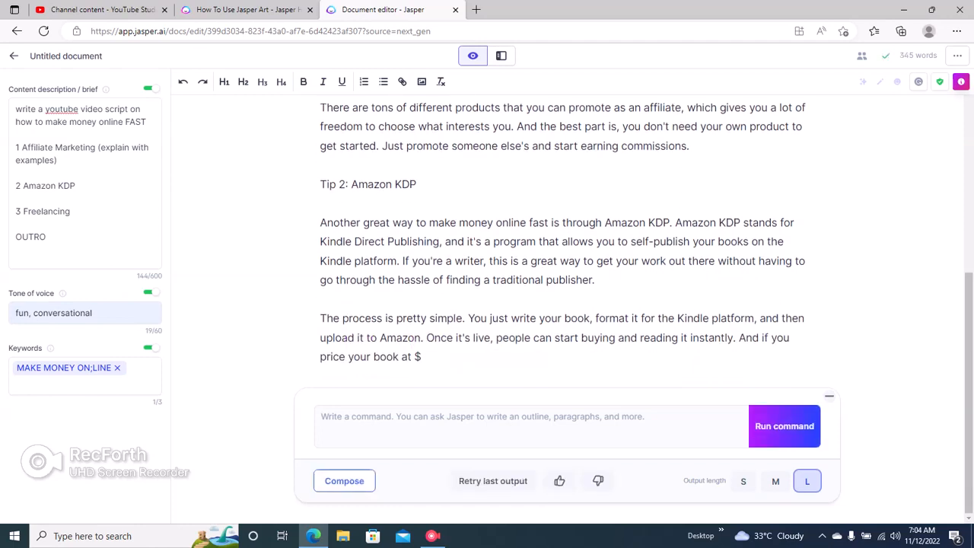
key(ctrl+j)
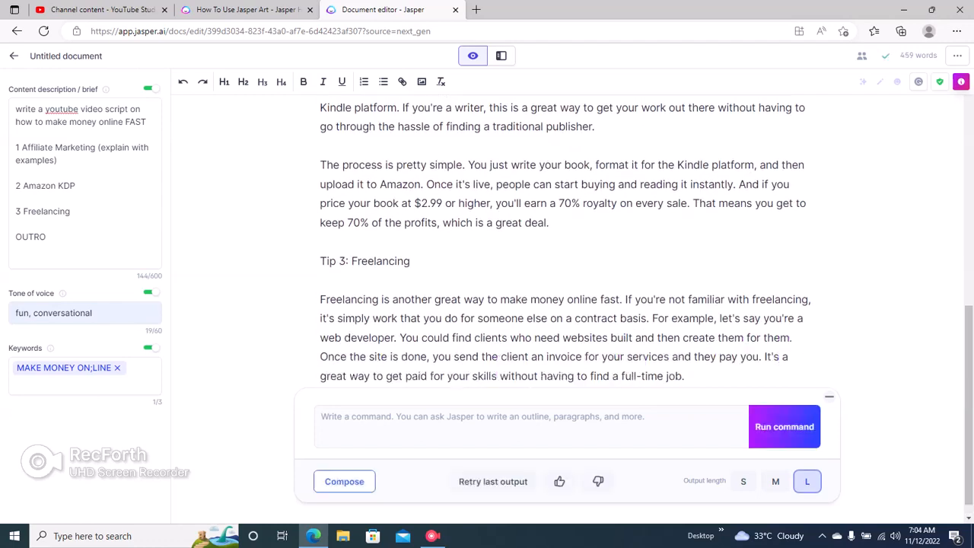
drag(21, 148, 70, 212)
click(57, 161)
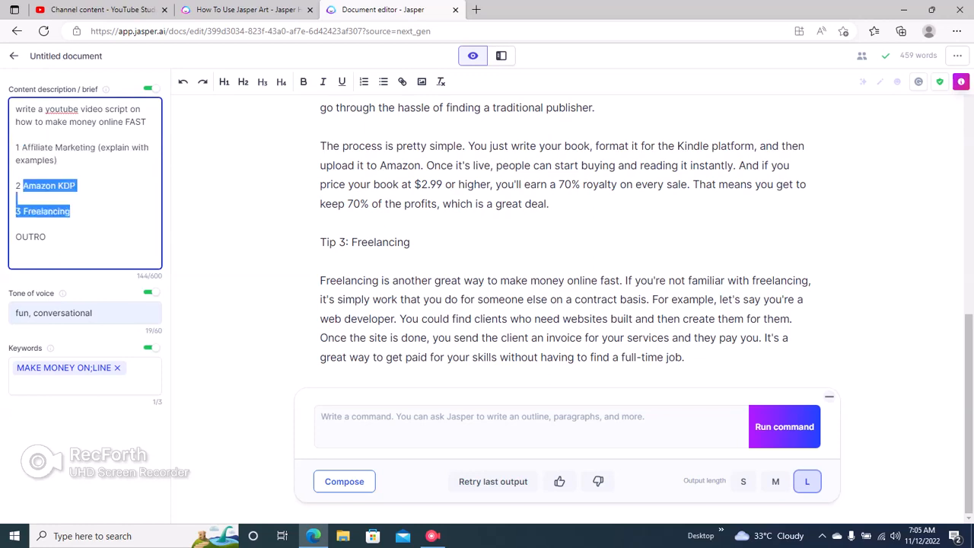
click(685, 356)
click(344, 481)
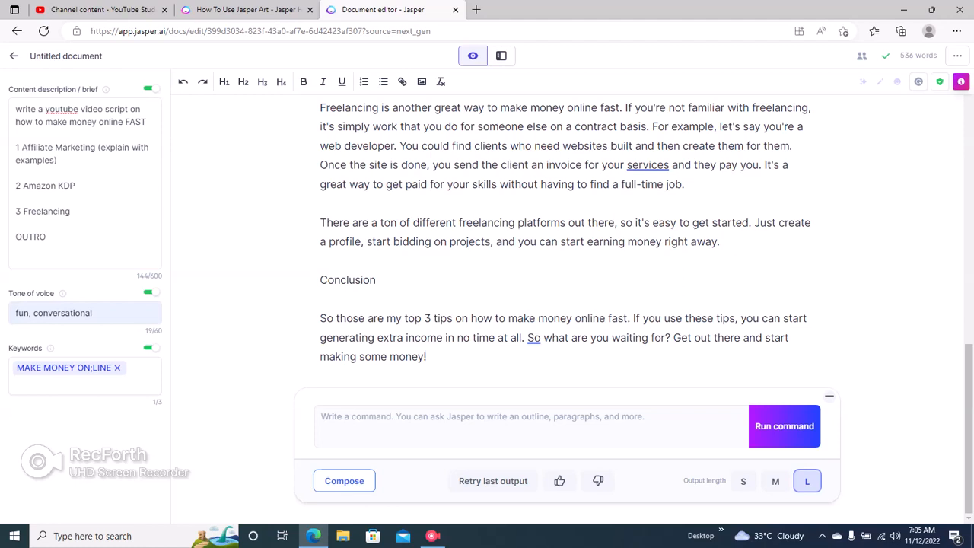
- Review the whole generated script, from the hook and introduction through the three tips to the conclusion
scroll(567, 281, up, 5)
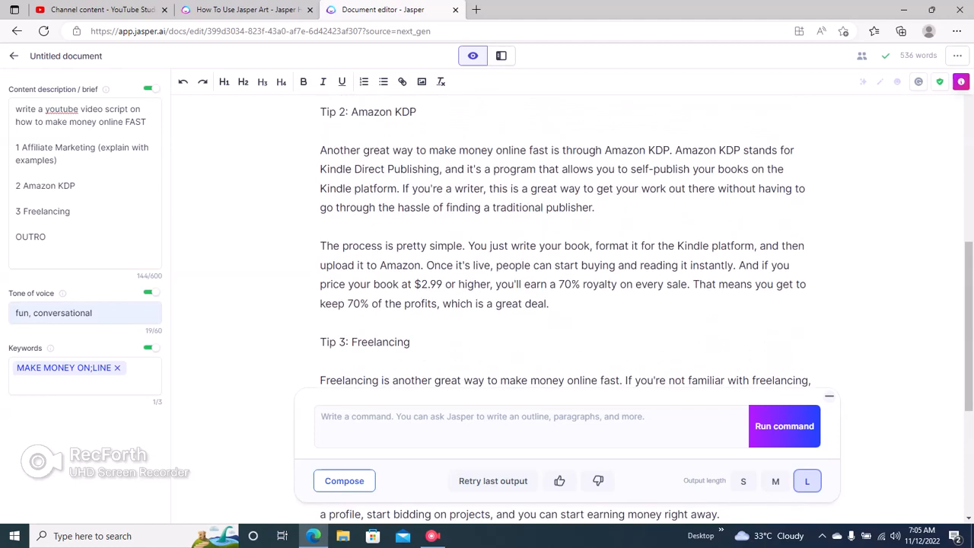
scroll(566, 282, down, 2)
scroll(567, 281, up, 4)
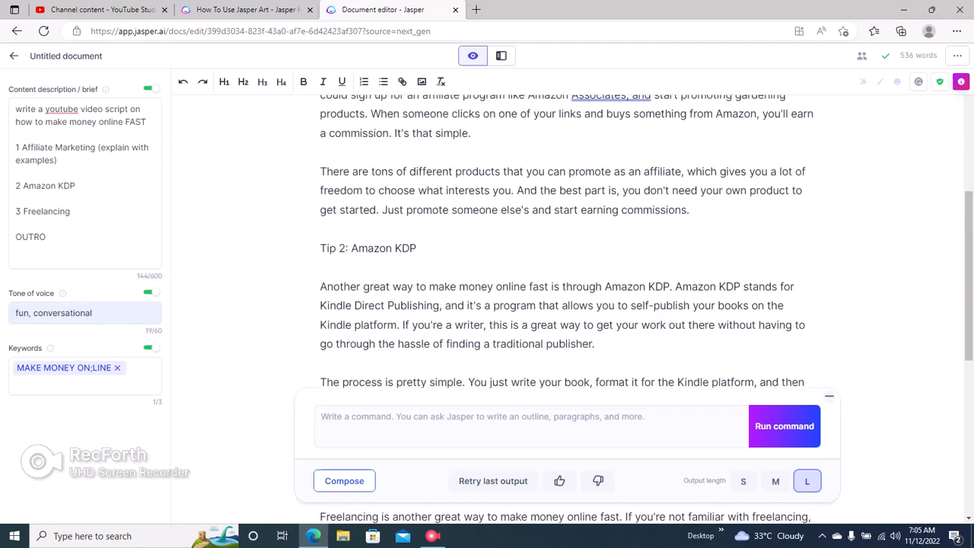
scroll(567, 282, up, 1)
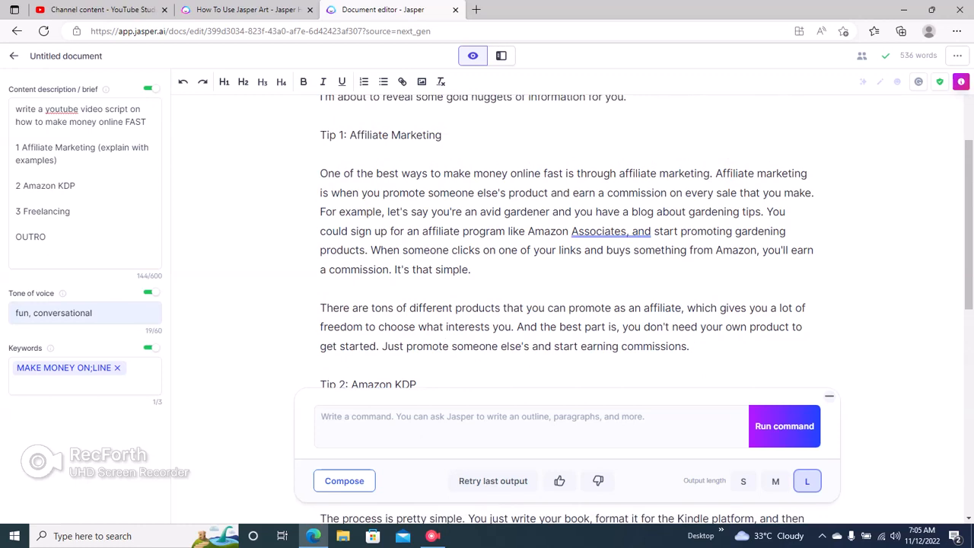
scroll(567, 282, up, 2)
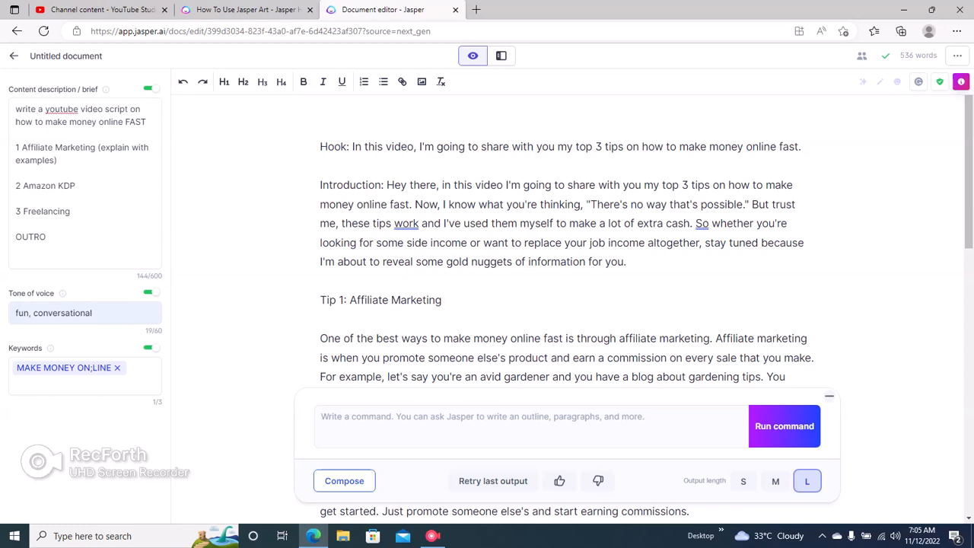
scroll(567, 281, down, 4)
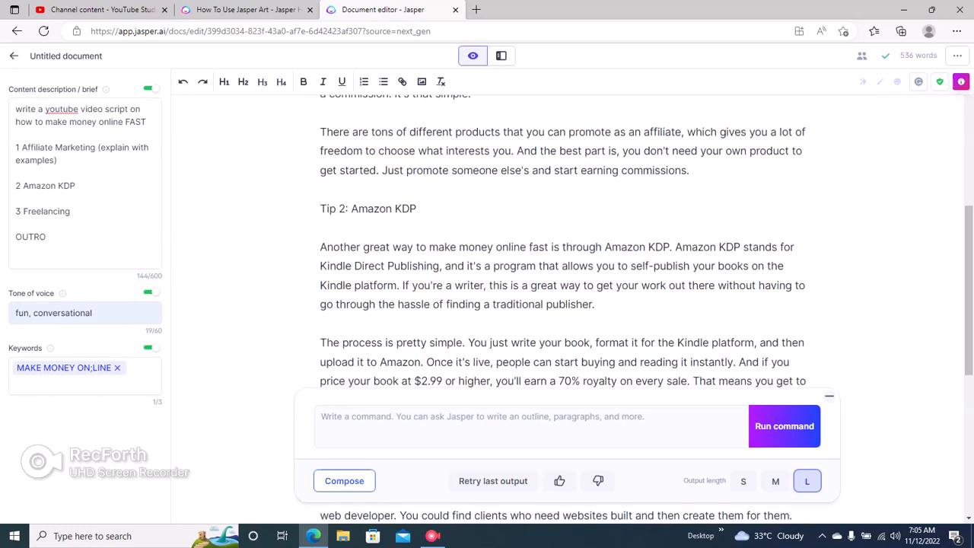
scroll(567, 281, down, 1)
scroll(567, 282, down, 2)
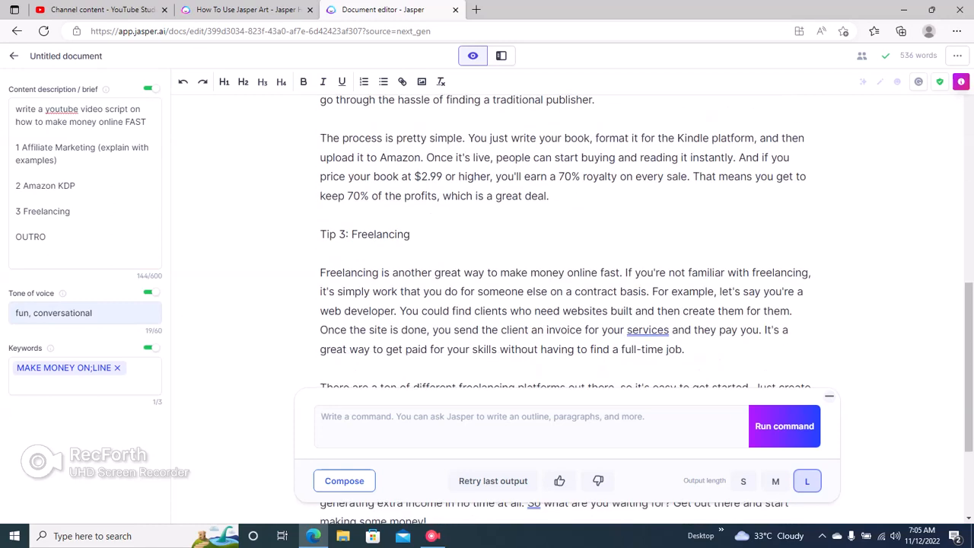
scroll(567, 281, down, 1)
scroll(567, 244, down, 2)
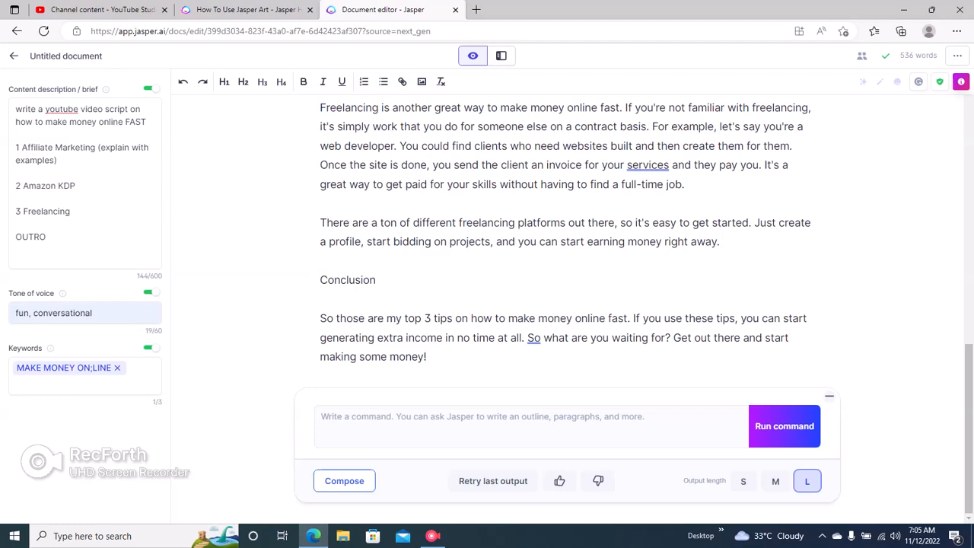
click(377, 280)
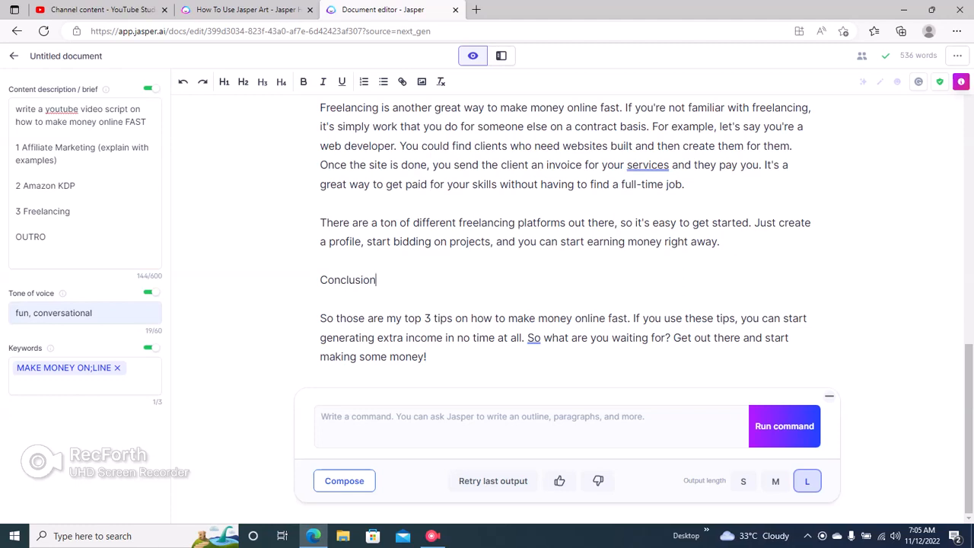